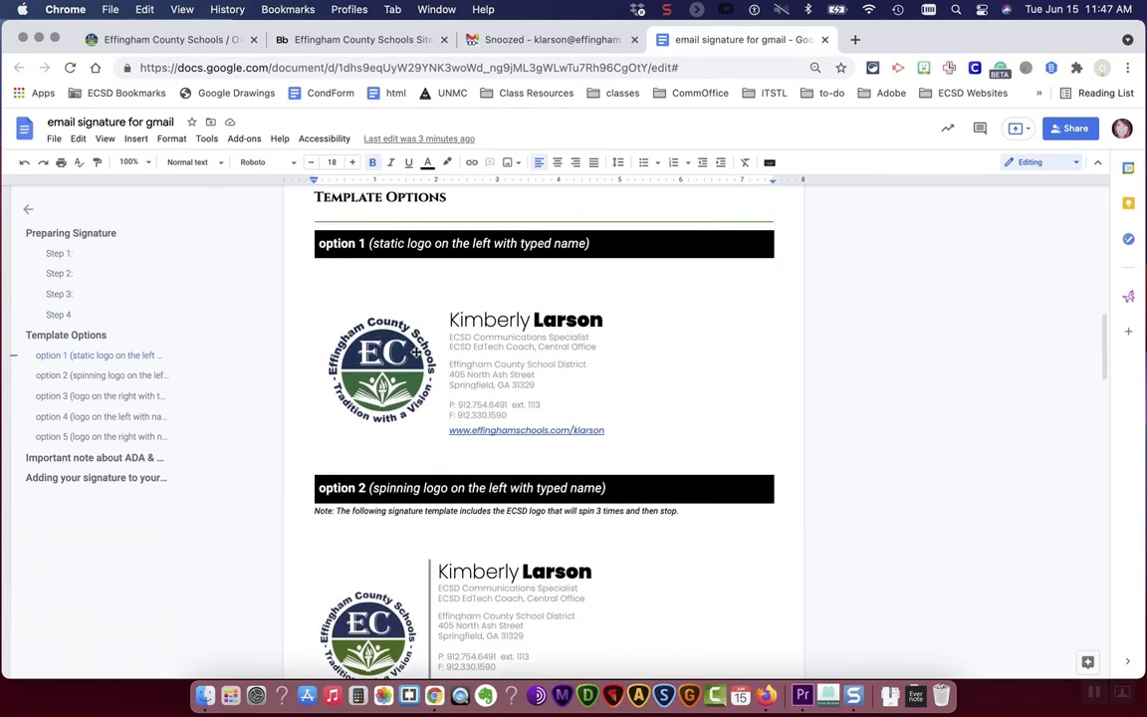
Review the signature template options in the document, comparing logo placement and name style across options 1 to 4
scroll(416, 351, down, 8)
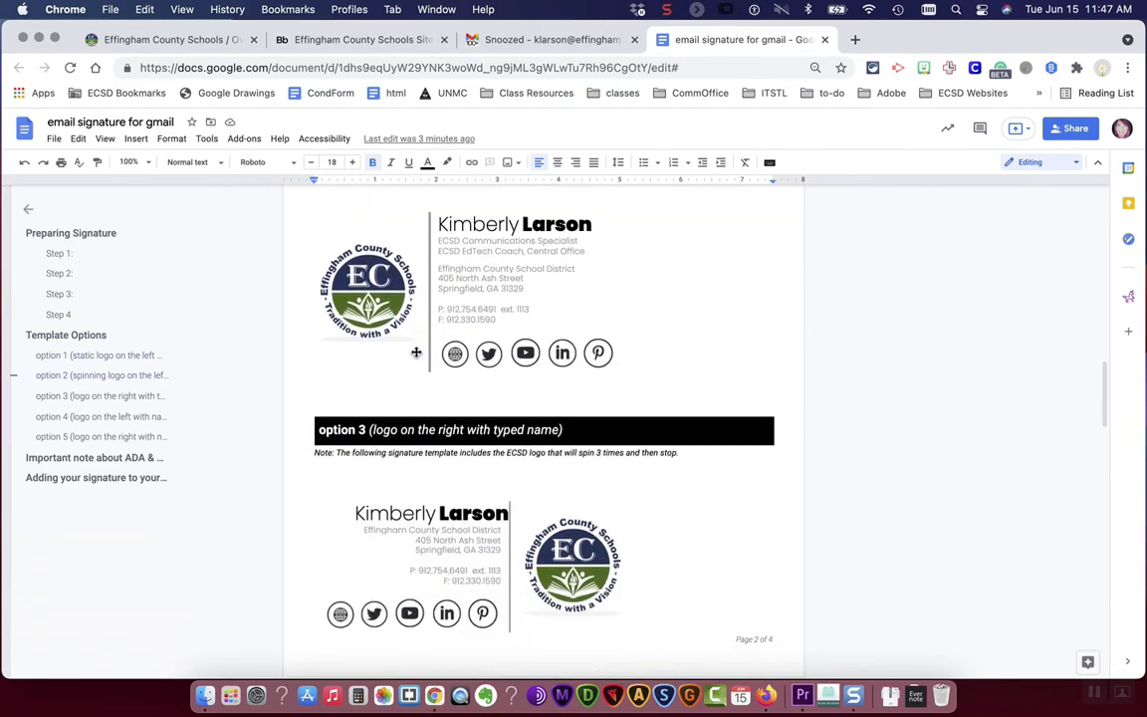
scroll(416, 350, down, 6)
scroll(416, 350, up, 6)
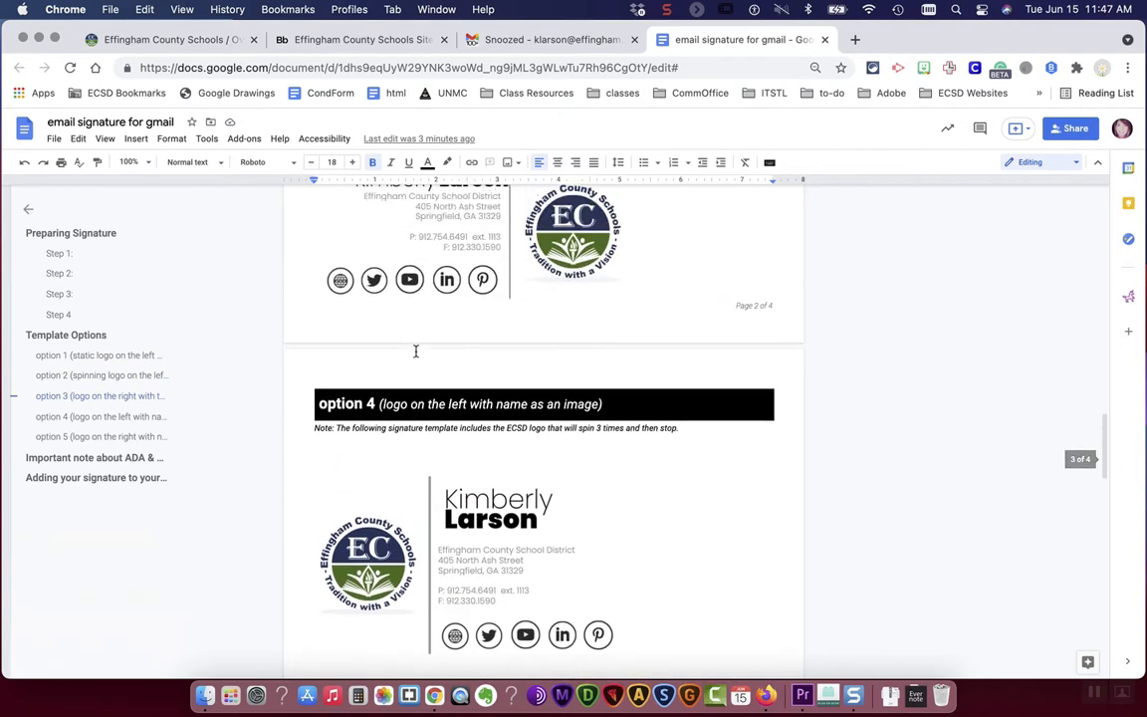
scroll(416, 351, up, 4)
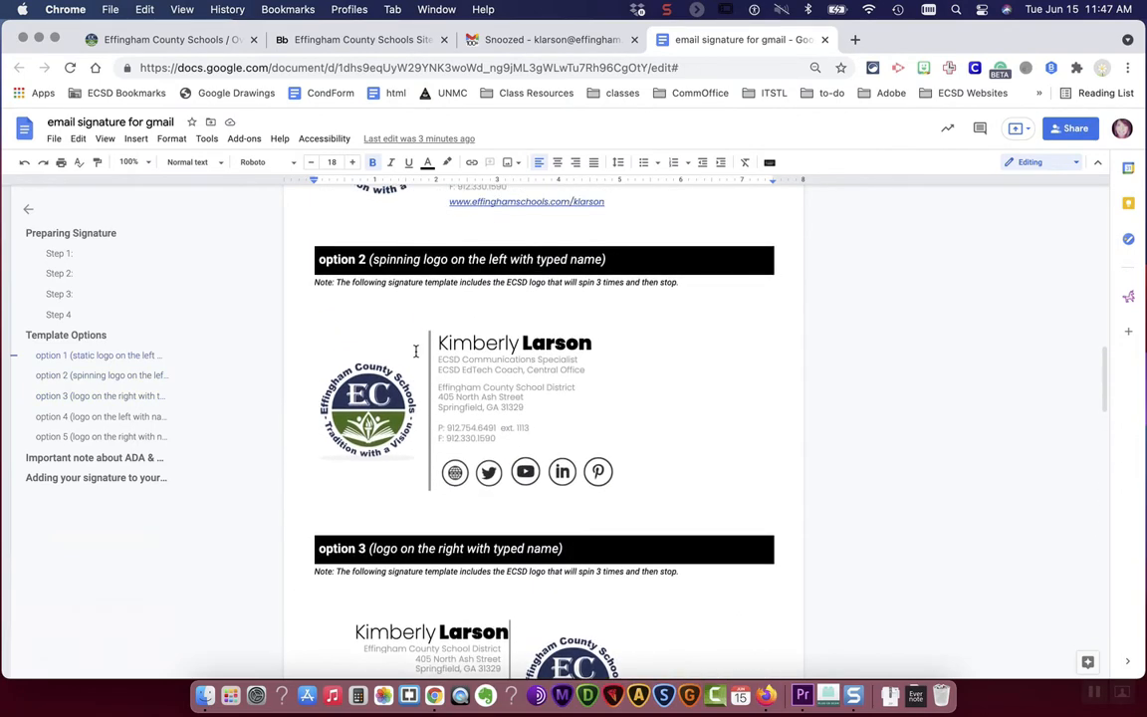
scroll(417, 351, down, 4)
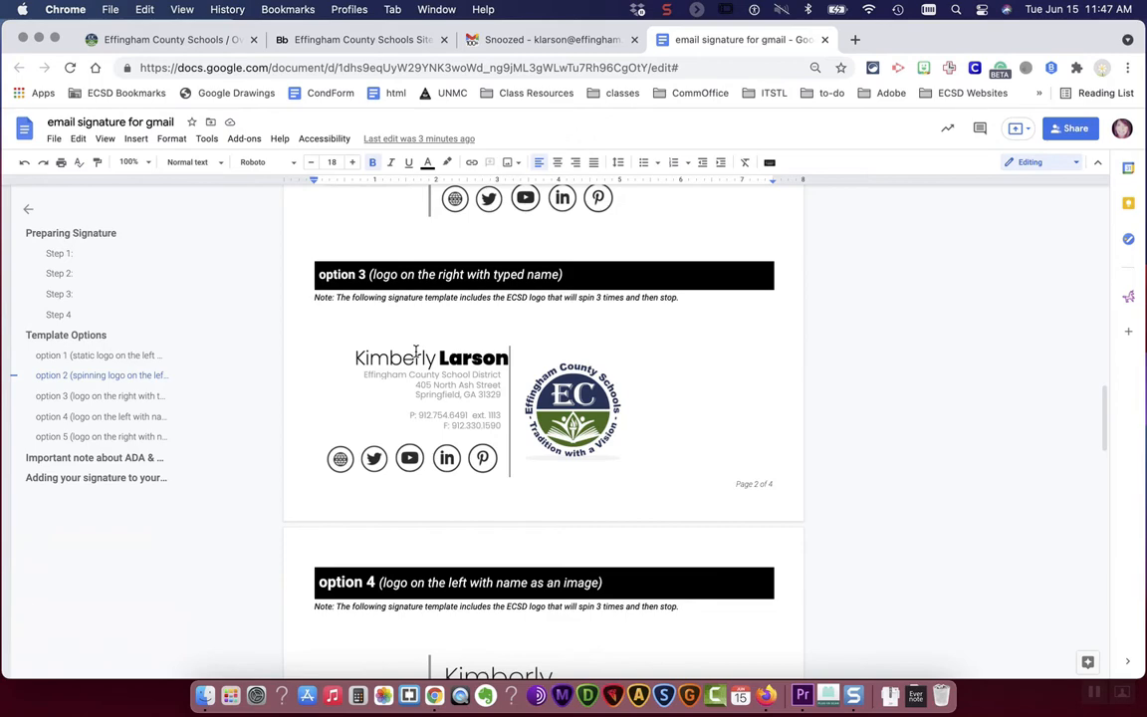
scroll(417, 350, down, 2)
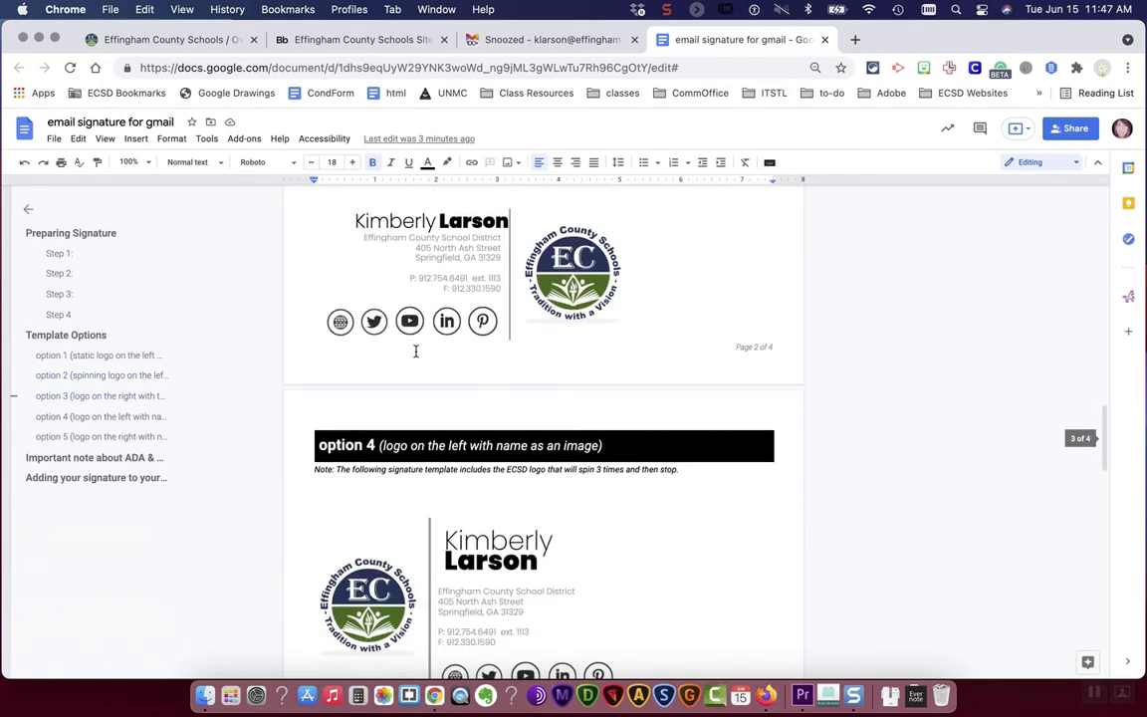
scroll(416, 351, up, 4)
scroll(416, 351, up, 9)
scroll(416, 351, down, 5)
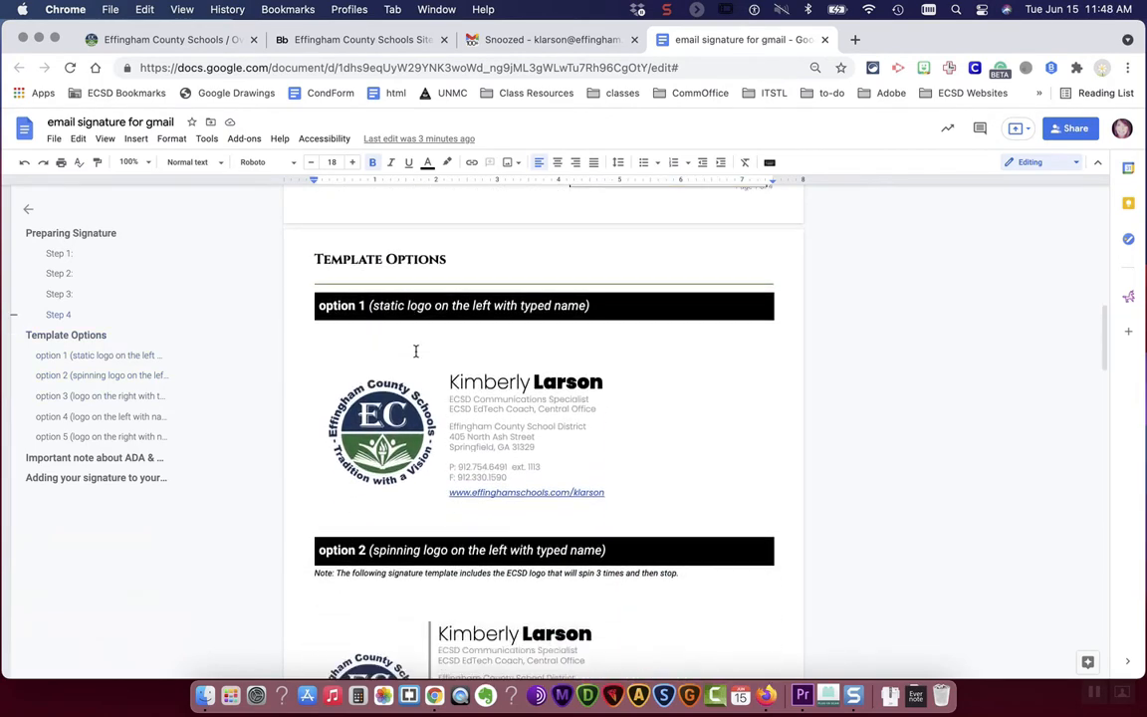
scroll(416, 351, up, 1)
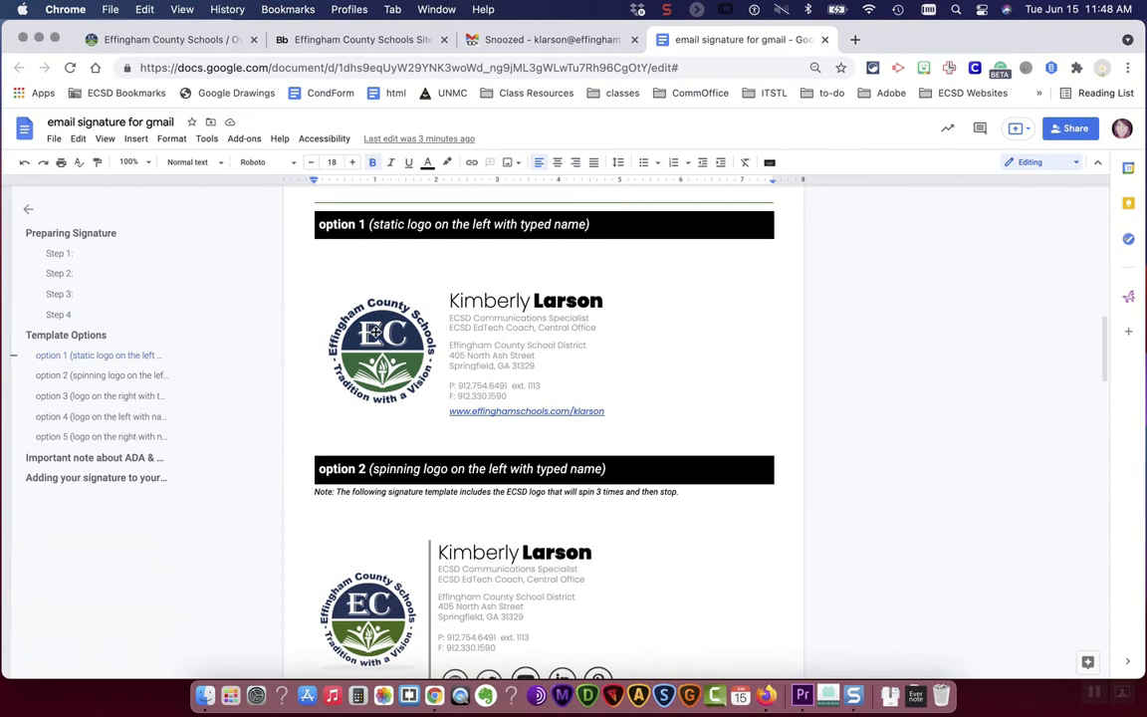
Copy the entire option 1 signature template, including the static logo and all the contact text beside it
click(376, 331)
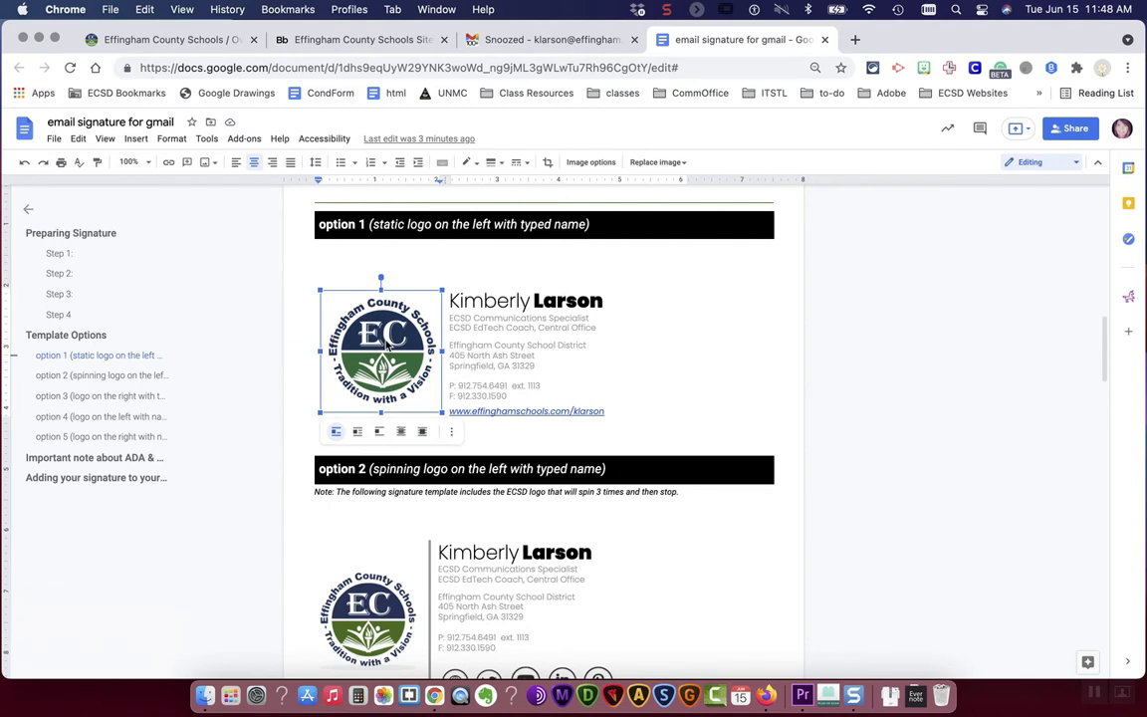
click(454, 299)
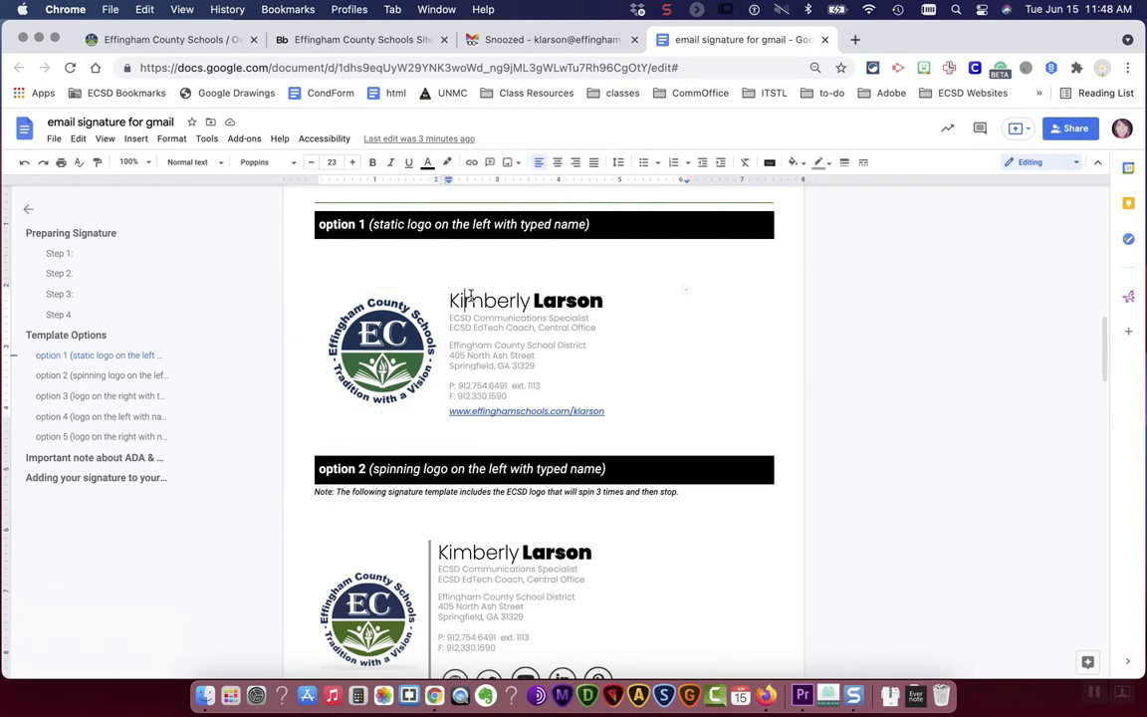
drag(449, 299, 499, 392)
click(529, 389)
drag(332, 284, 579, 379)
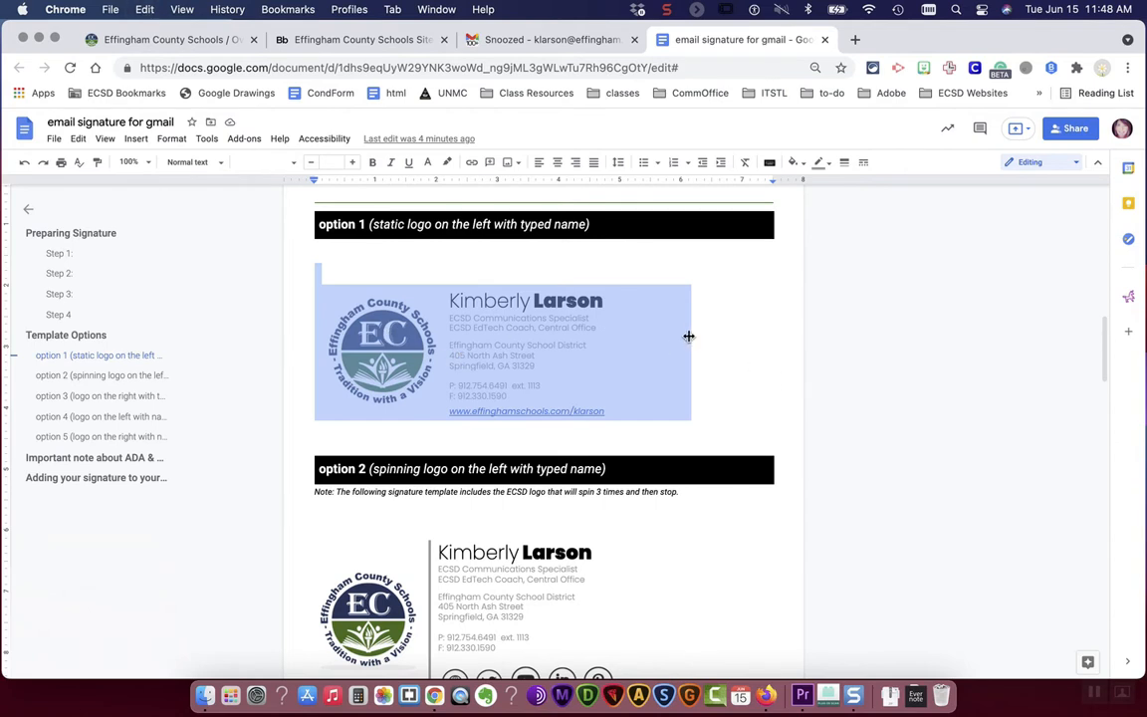
Switch to Gmail and open the Signature section of the full general settings
click(587, 41)
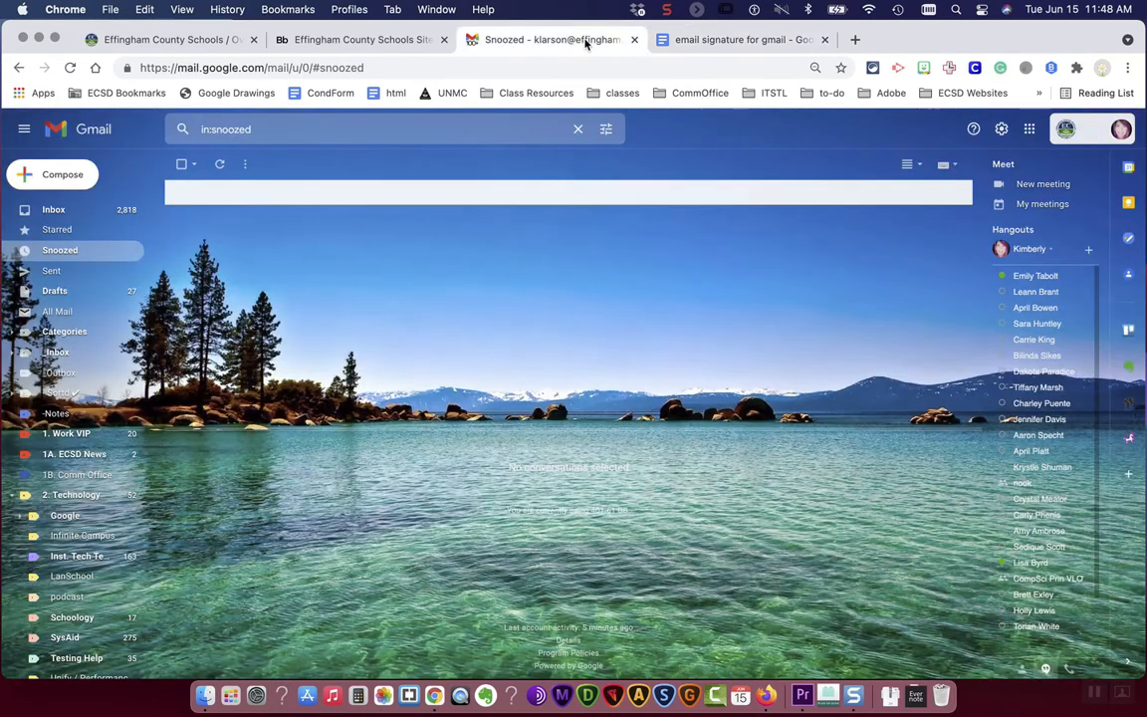
click(1002, 128)
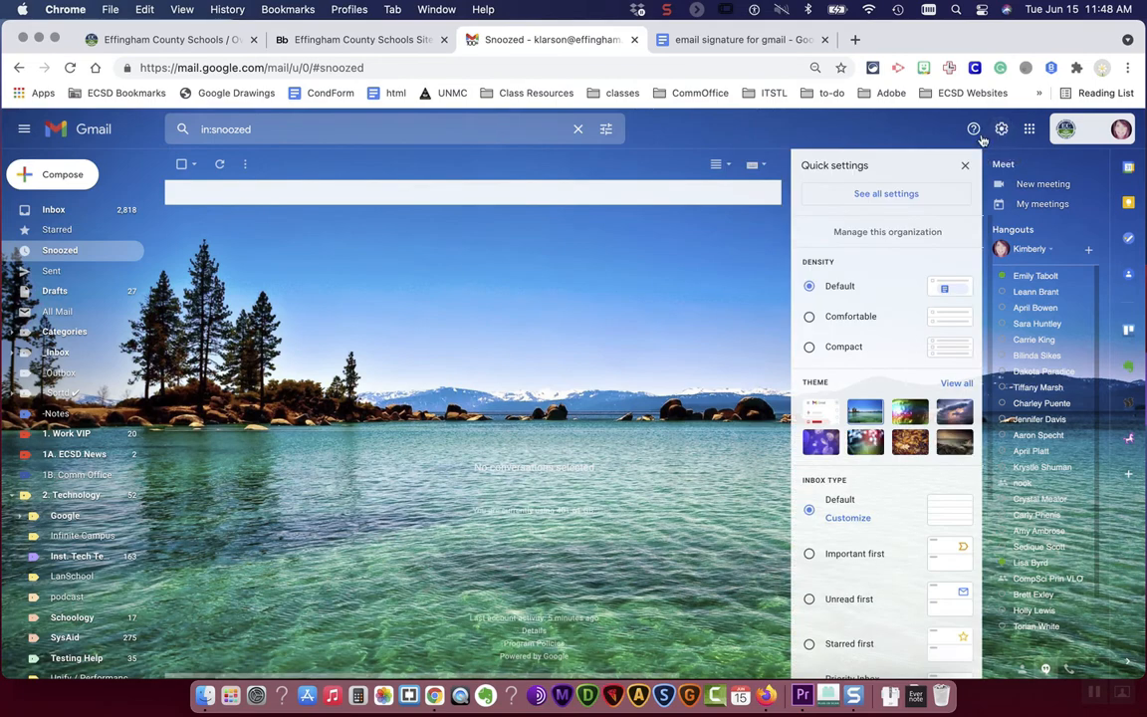
click(900, 198)
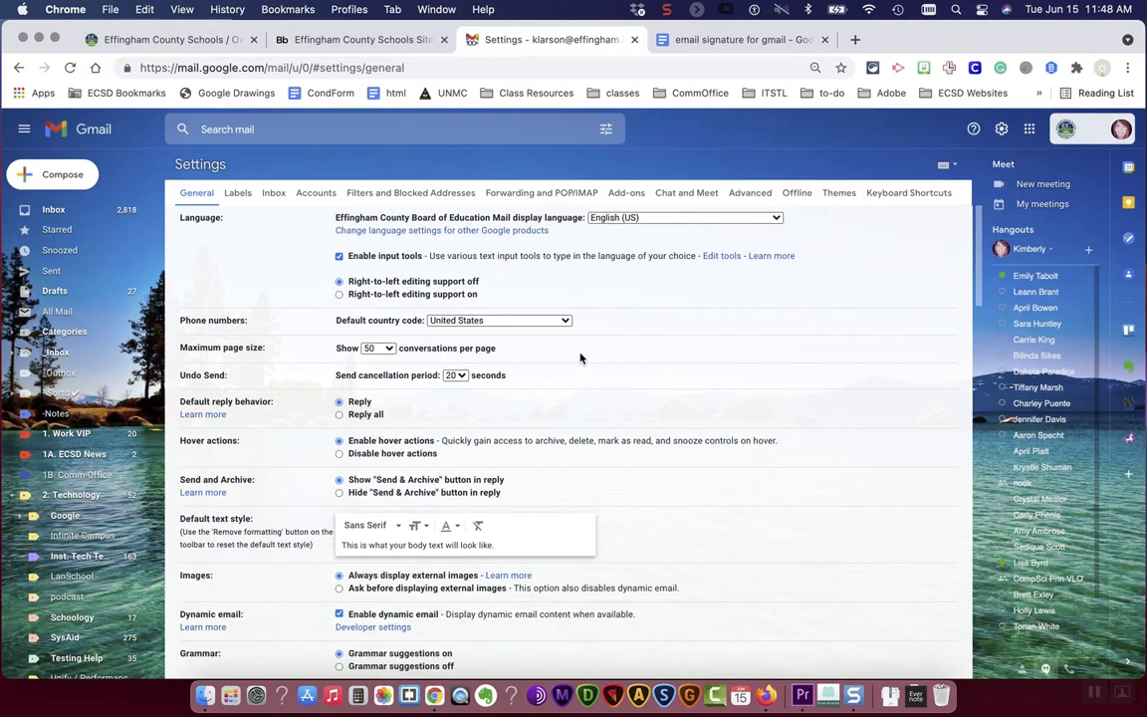
scroll(581, 358, down, 15)
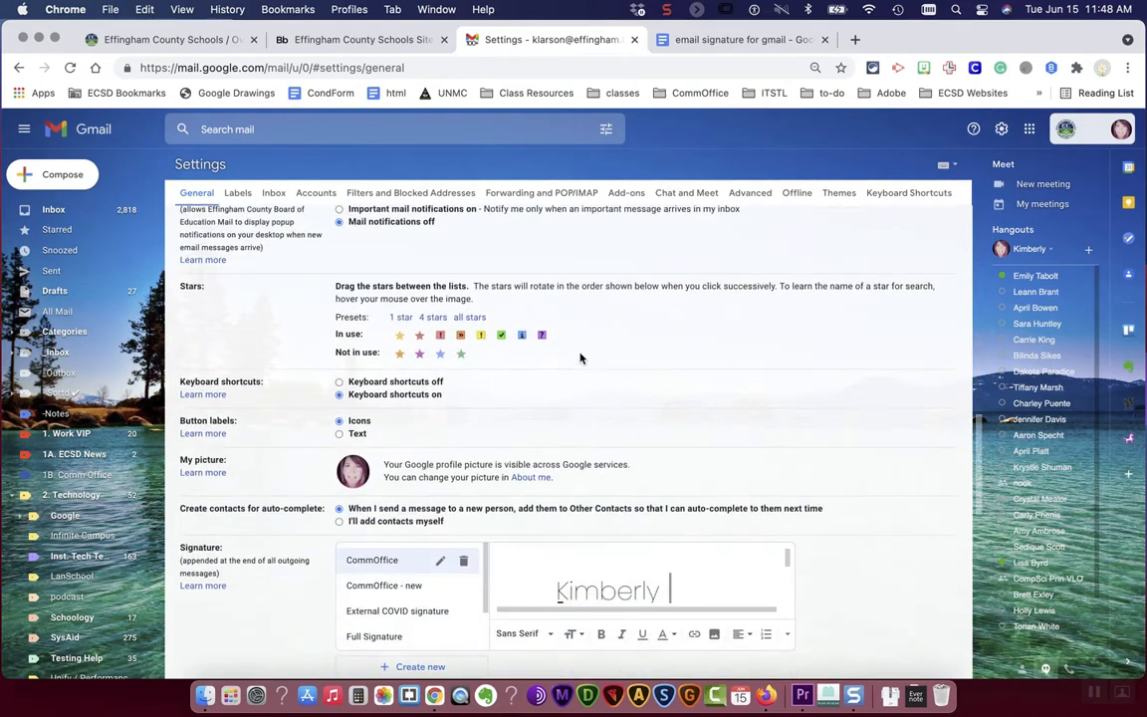
scroll(580, 358, down, 1)
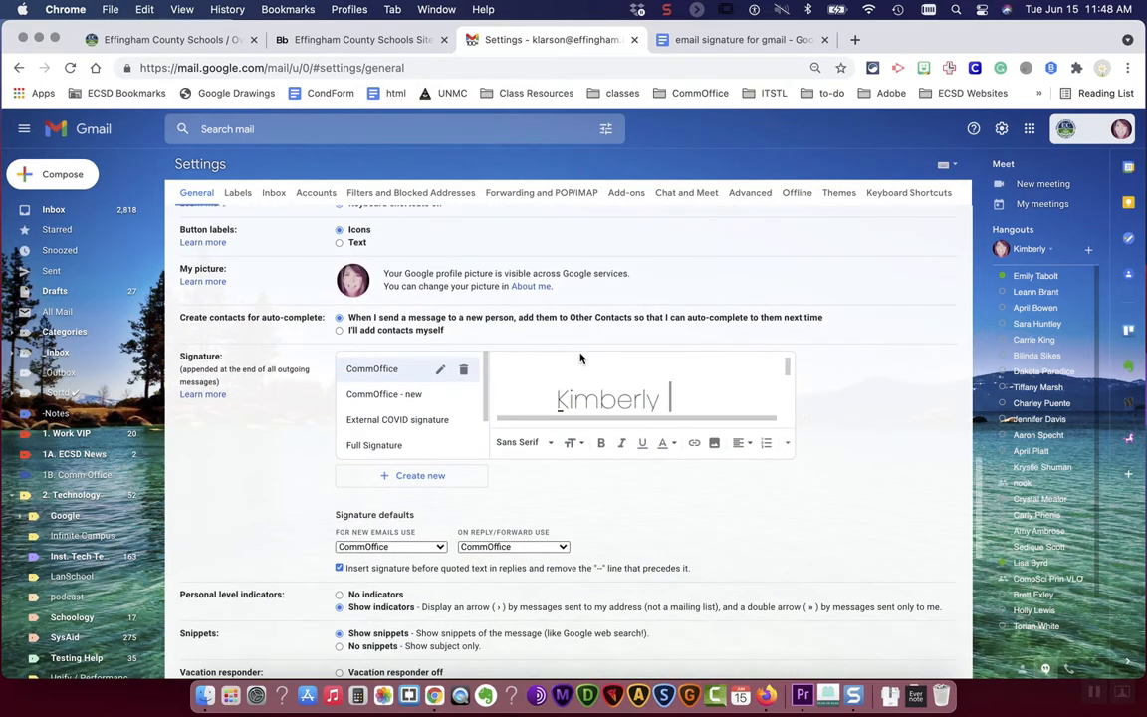
triple_click(197, 355)
scroll(197, 354, down, 1)
scroll(197, 356, up, 1)
click(234, 363)
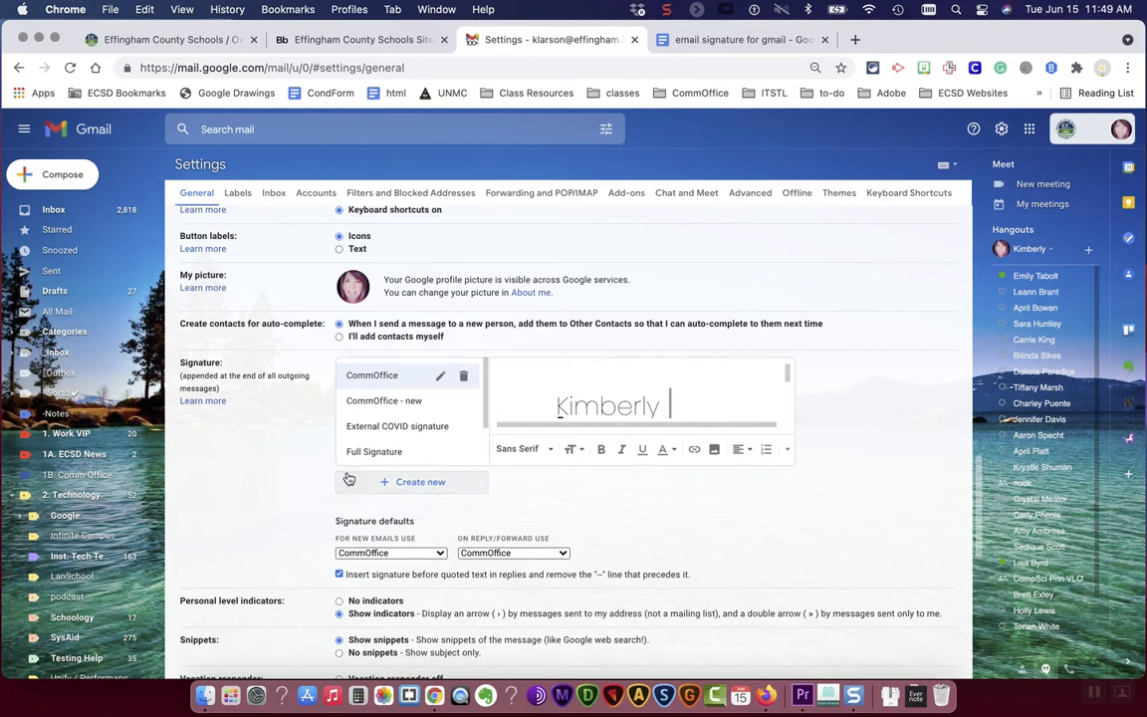
Create a new signature named "testing - delete" and find it in the signature list
click(408, 486)
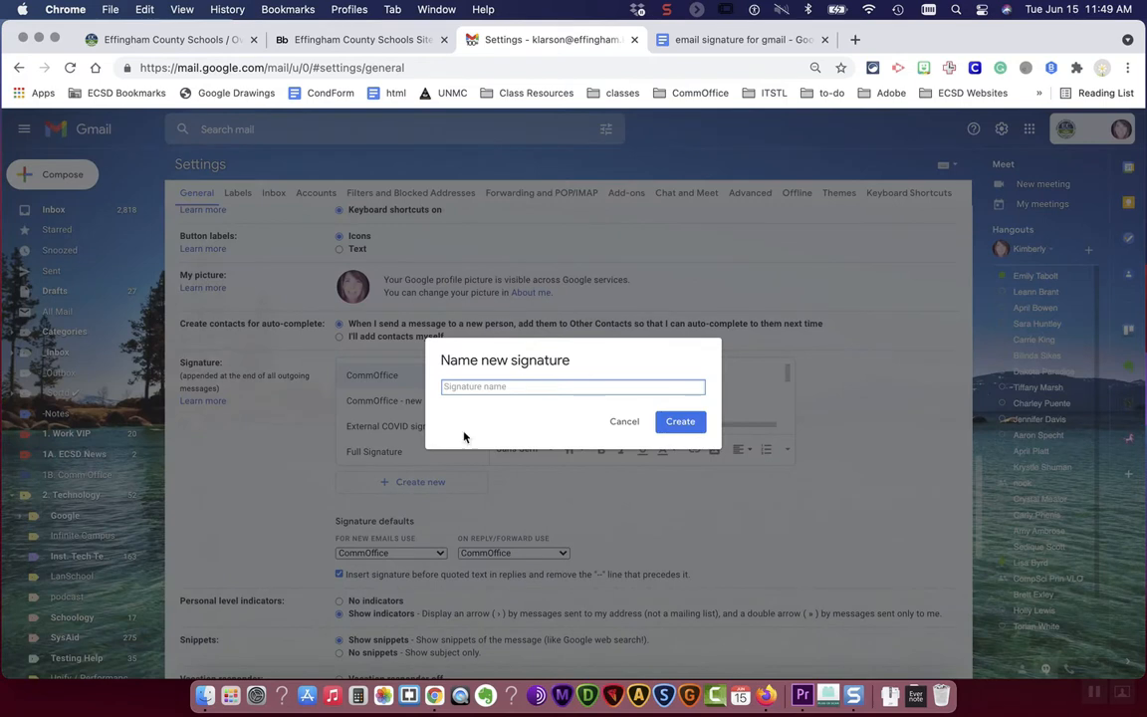
text(testing - delete)
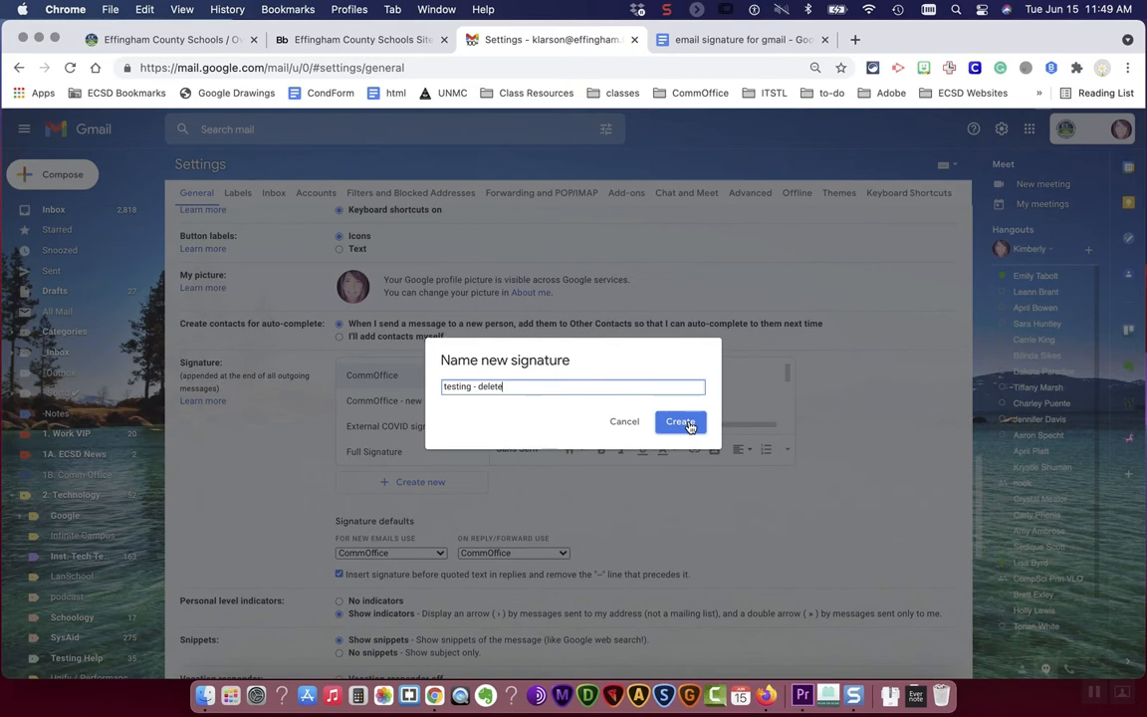
click(687, 422)
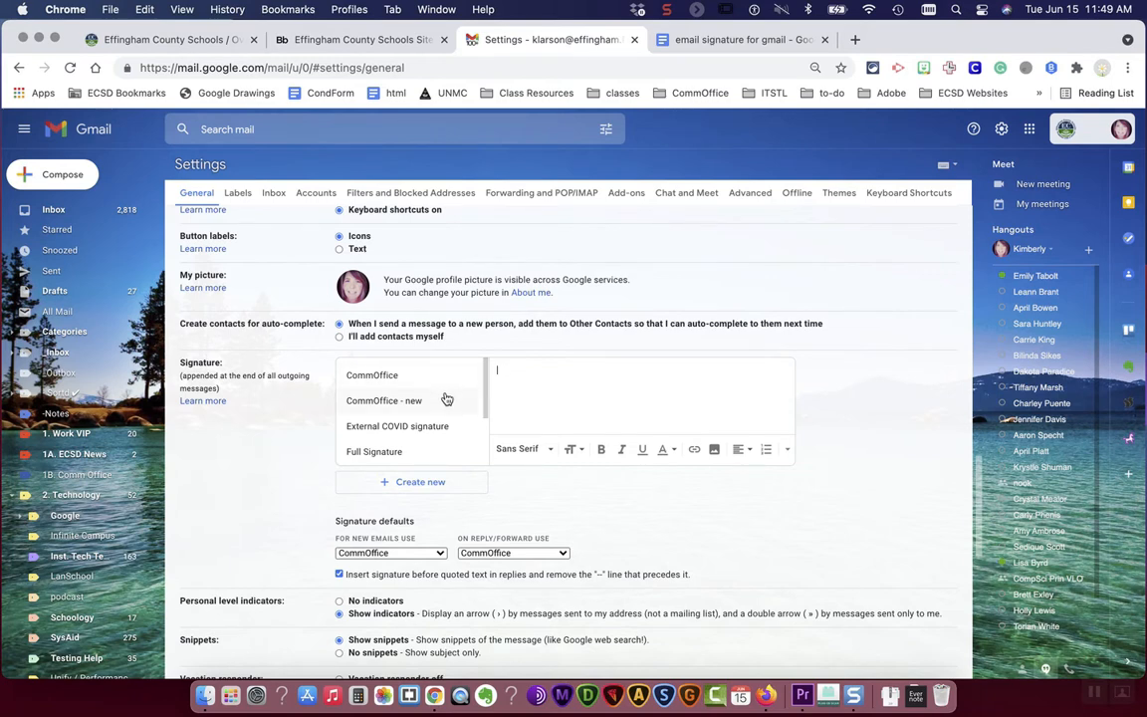
scroll(443, 399, down, 3)
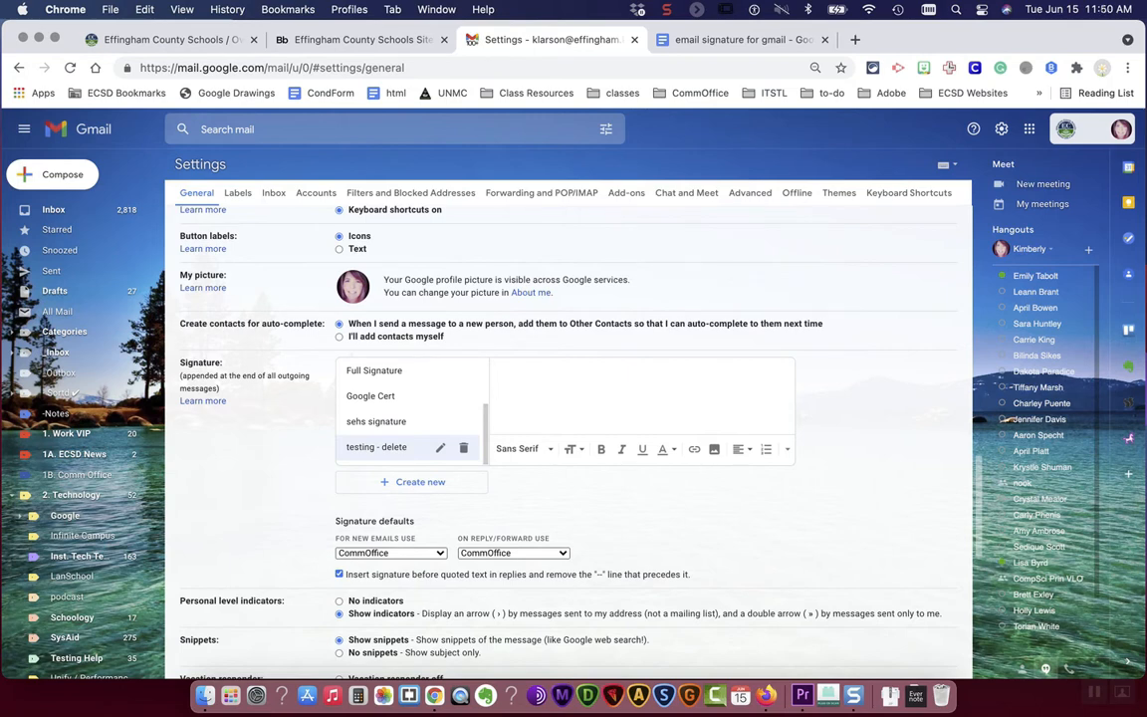
Paste the copied option 1 template into the "testing - delete" signature and check its logo and contact text
key(super+v)
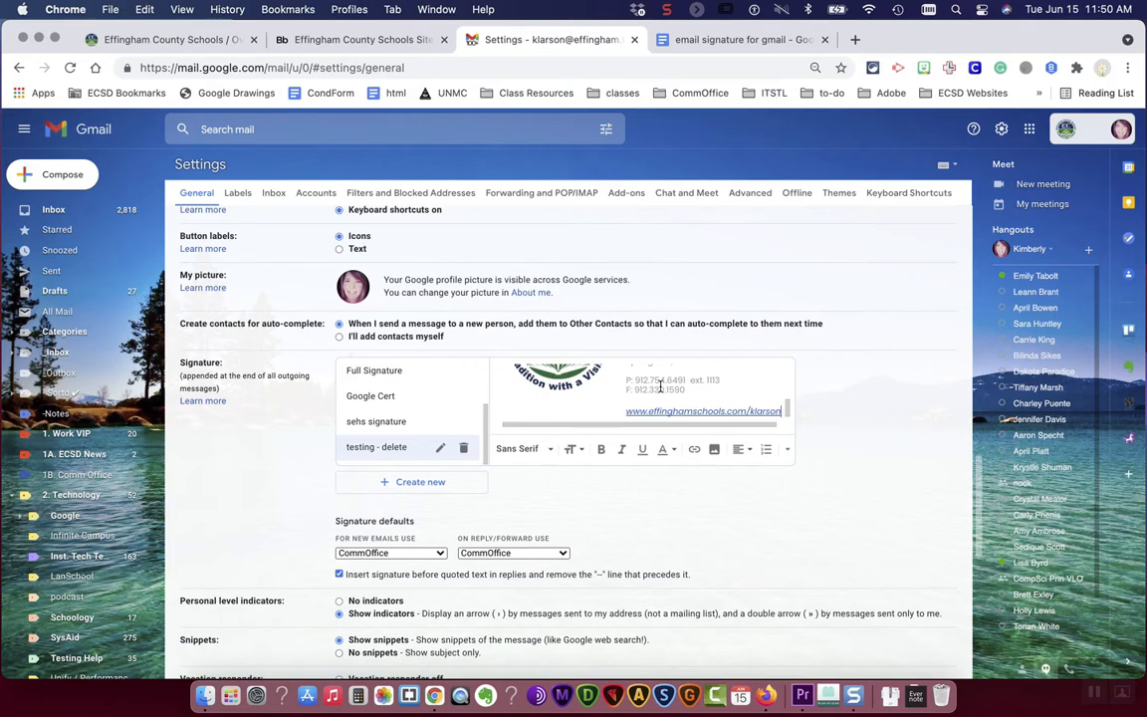
scroll(659, 385, up, 5)
scroll(659, 386, up, 2)
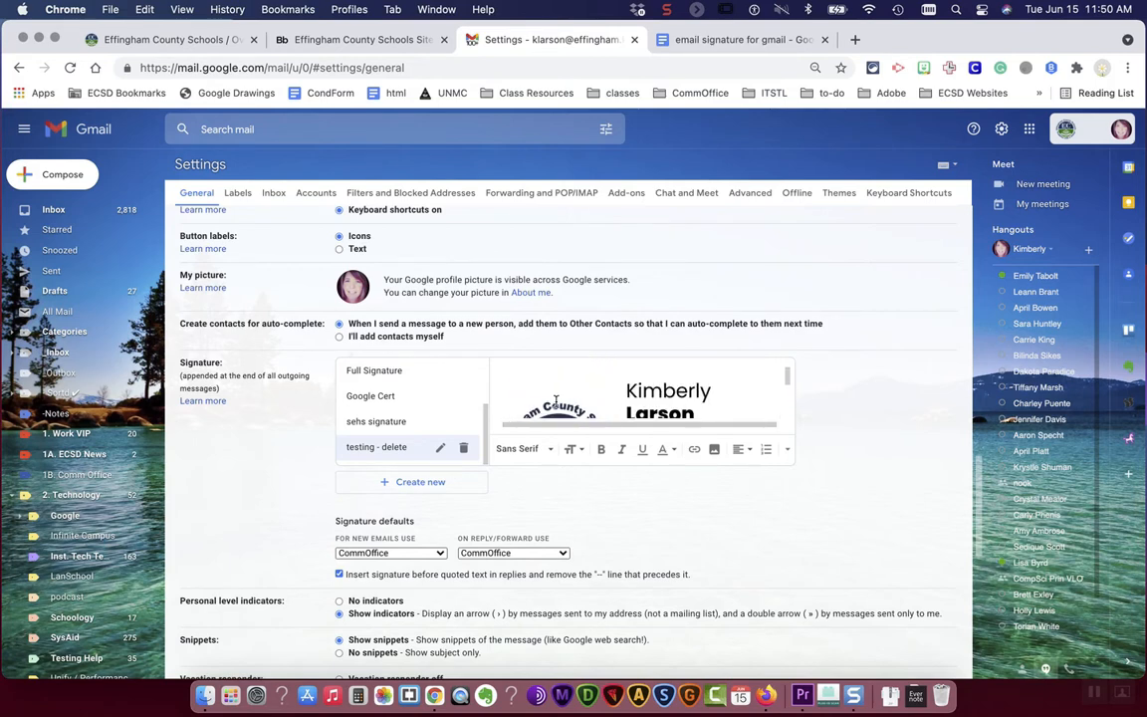
scroll(545, 407, down, 5)
scroll(546, 408, up, 3)
scroll(546, 406, up, 2)
scroll(545, 406, down, 4)
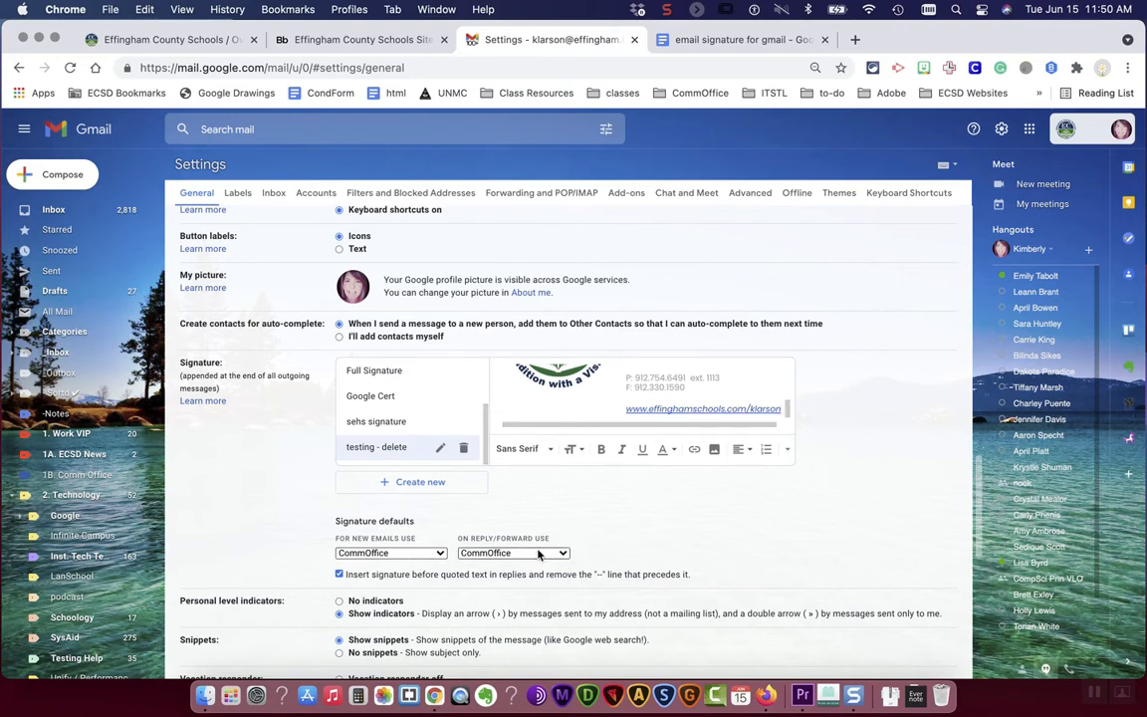
Set "testing - delete" as the default signature for new emails and save the settings changes
click(434, 554)
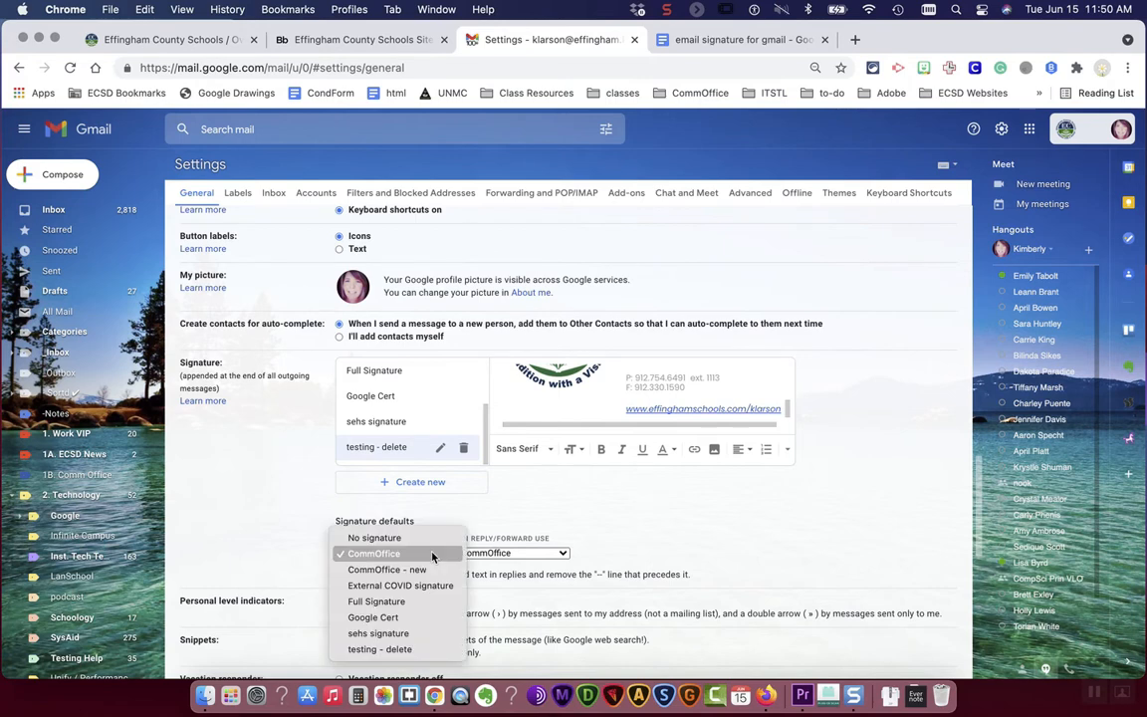
click(366, 649)
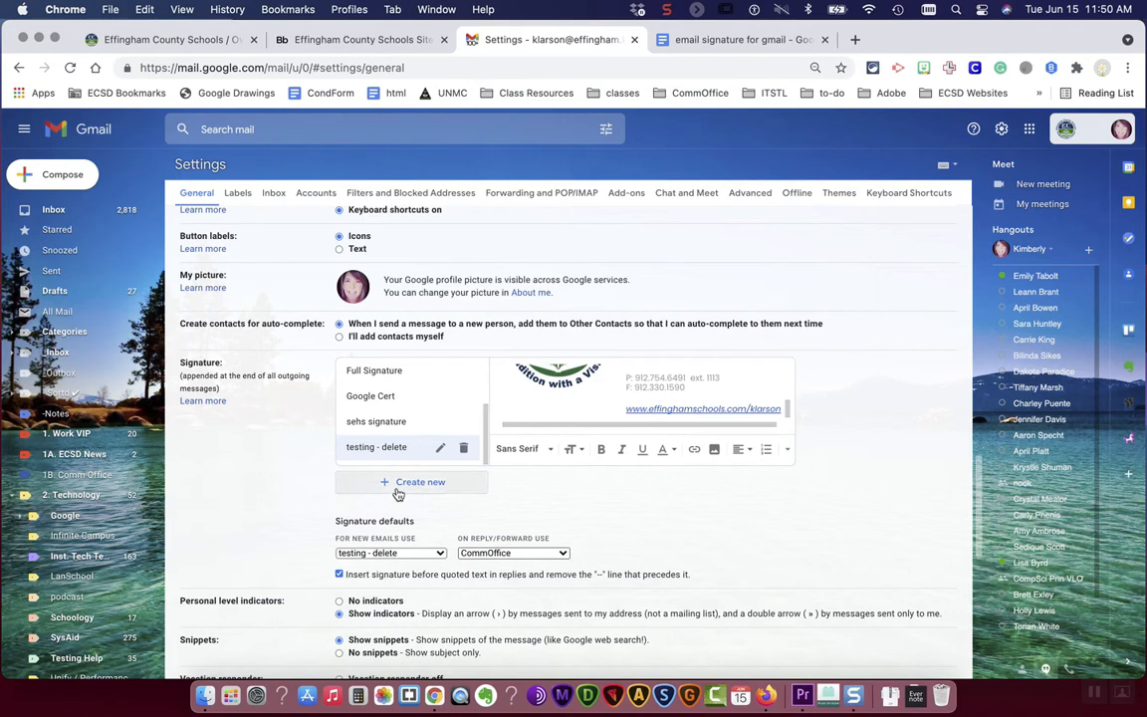
scroll(502, 506, down, 10)
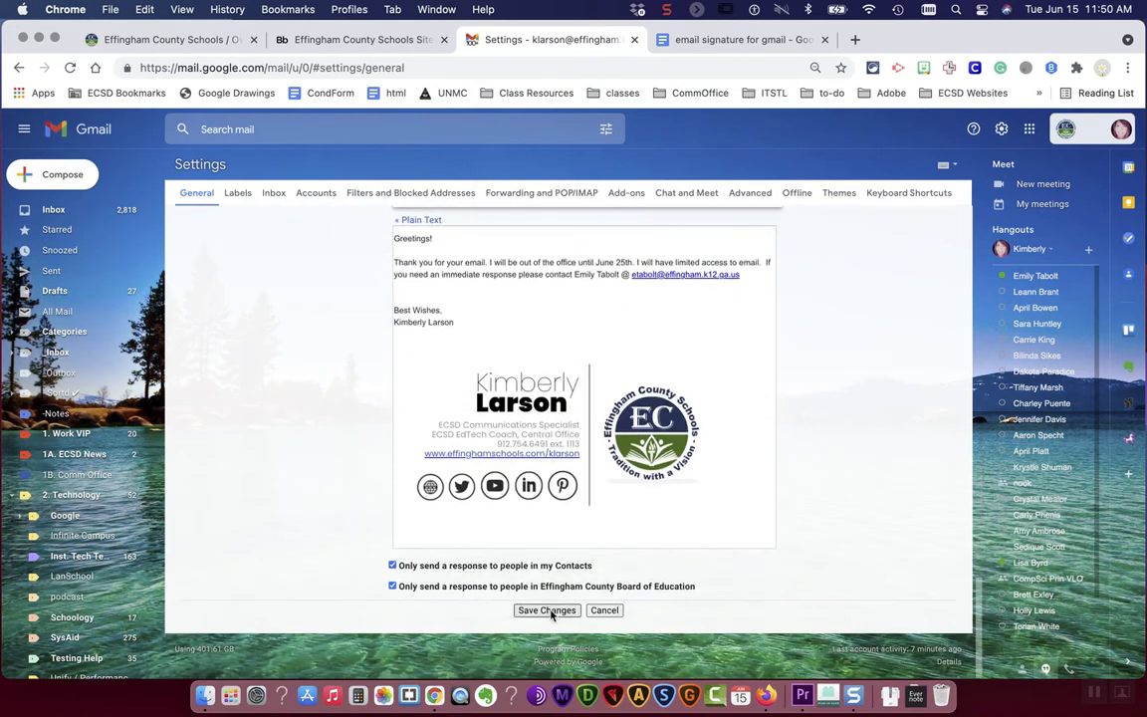
click(547, 610)
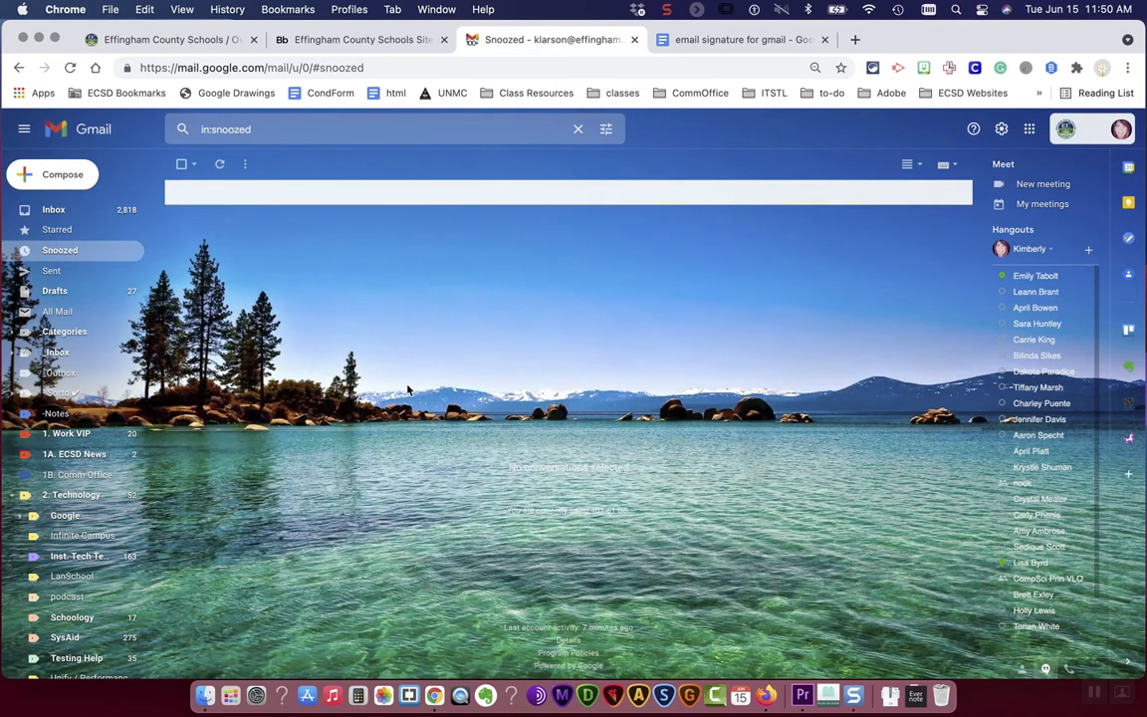
Start a new email message and delete the automatically inserted signature from its body
click(40, 171)
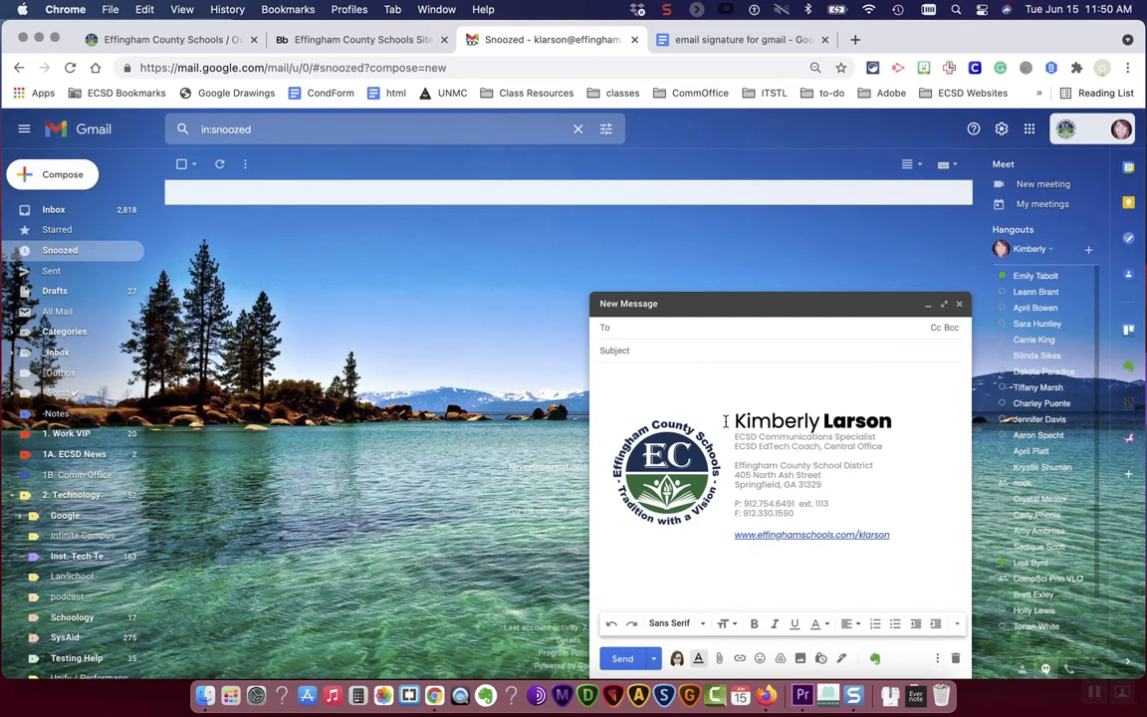
mouse_move(650, 405)
mouse_down()
mouse_move(787, 457)
mouse_move(924, 543)
mouse_up()
click(883, 464)
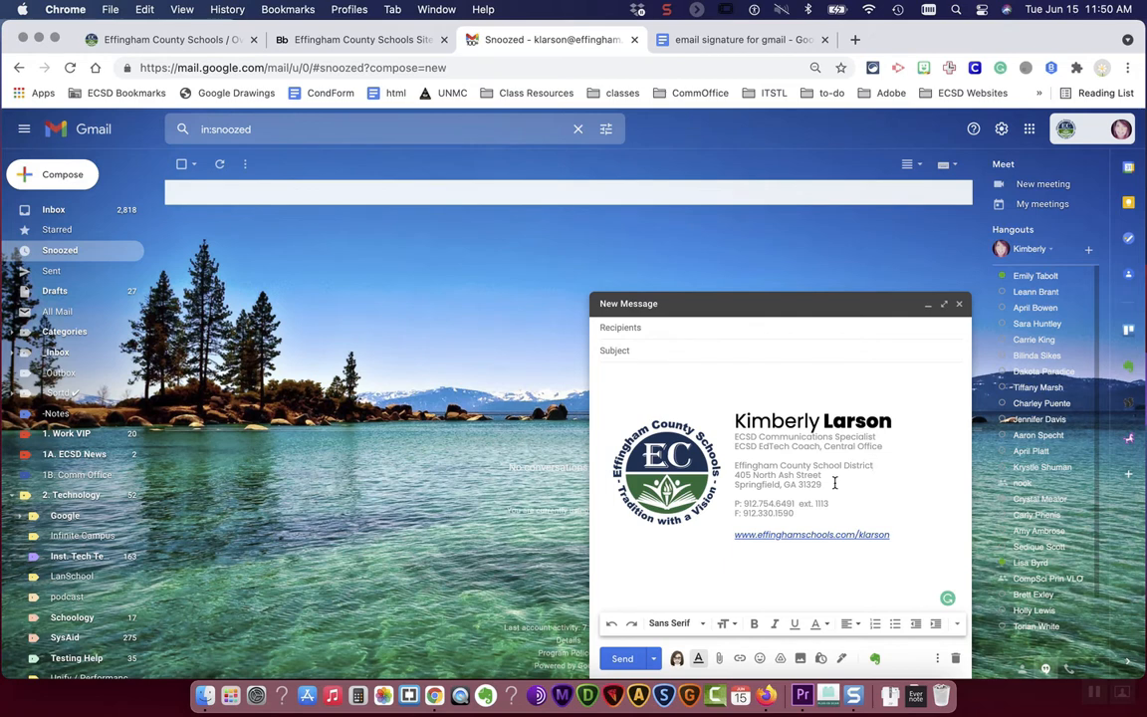
mouse_move(603, 374)
mouse_down()
mouse_move(874, 512)
mouse_move(936, 557)
mouse_up()
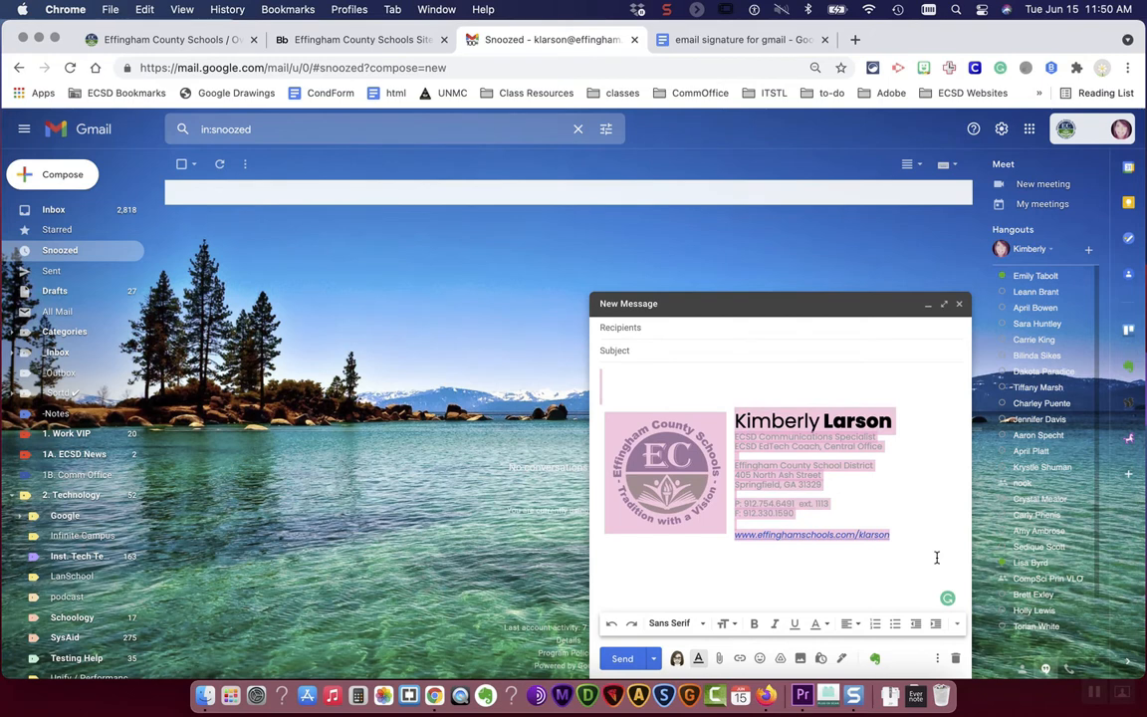
key(BackSpace)
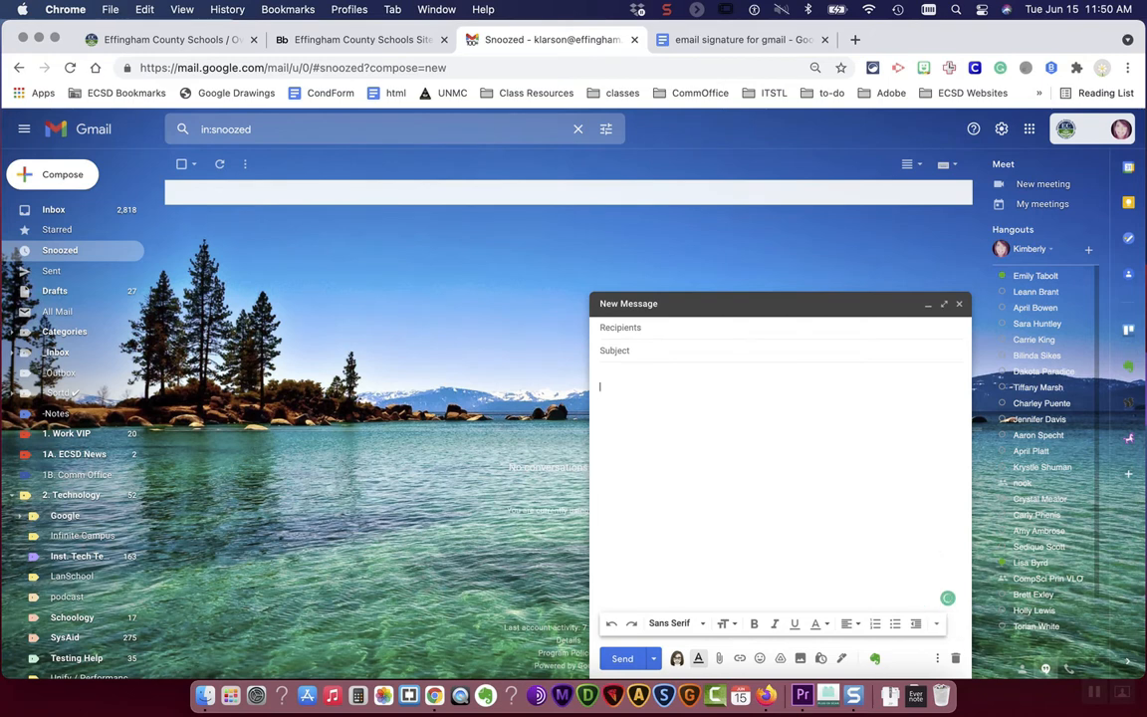
Insert the Google Cert signature into the message, and replace it with the Full Signature
click(841, 659)
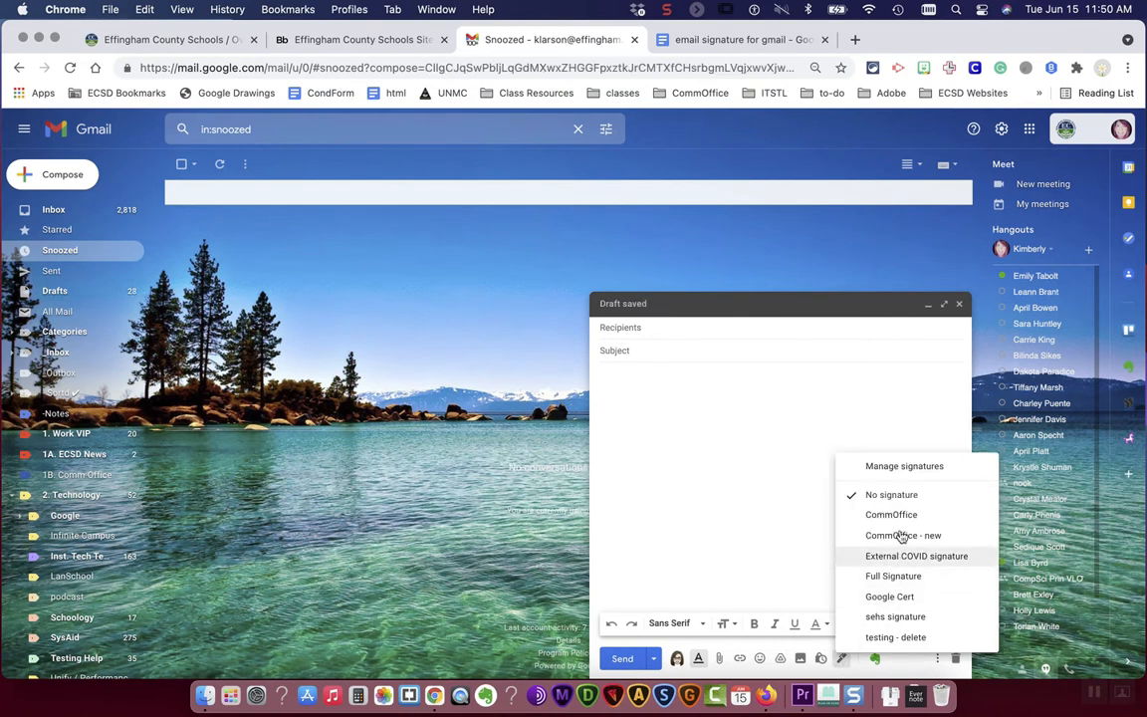
click(905, 596)
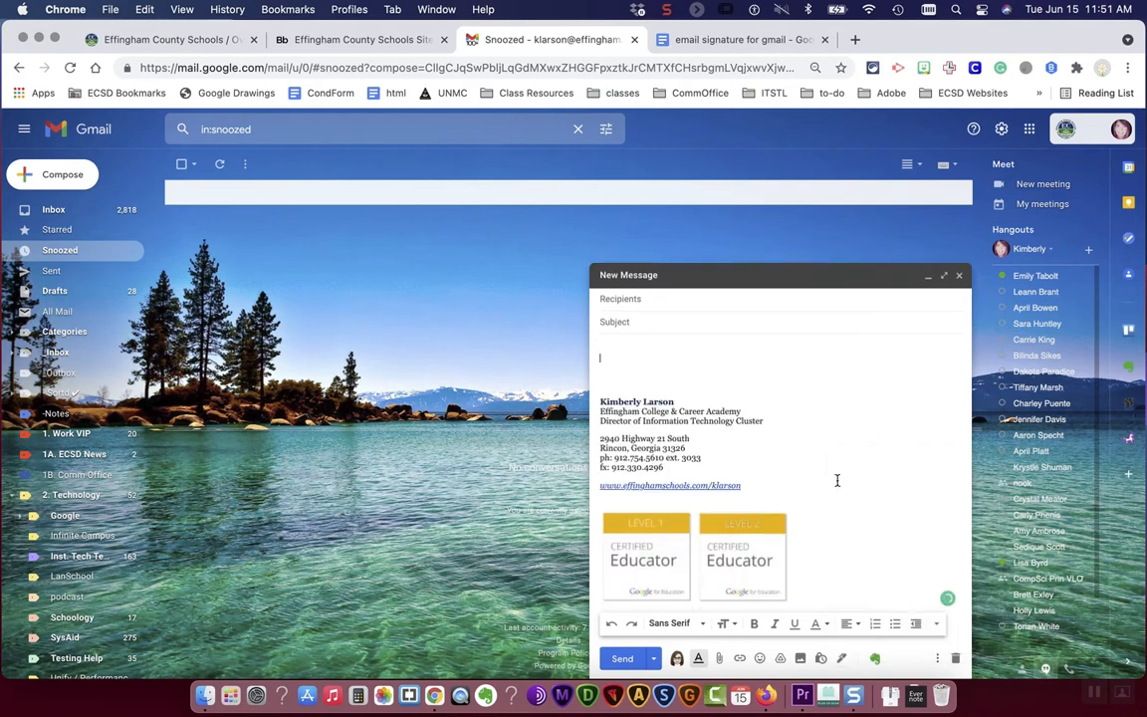
click(842, 658)
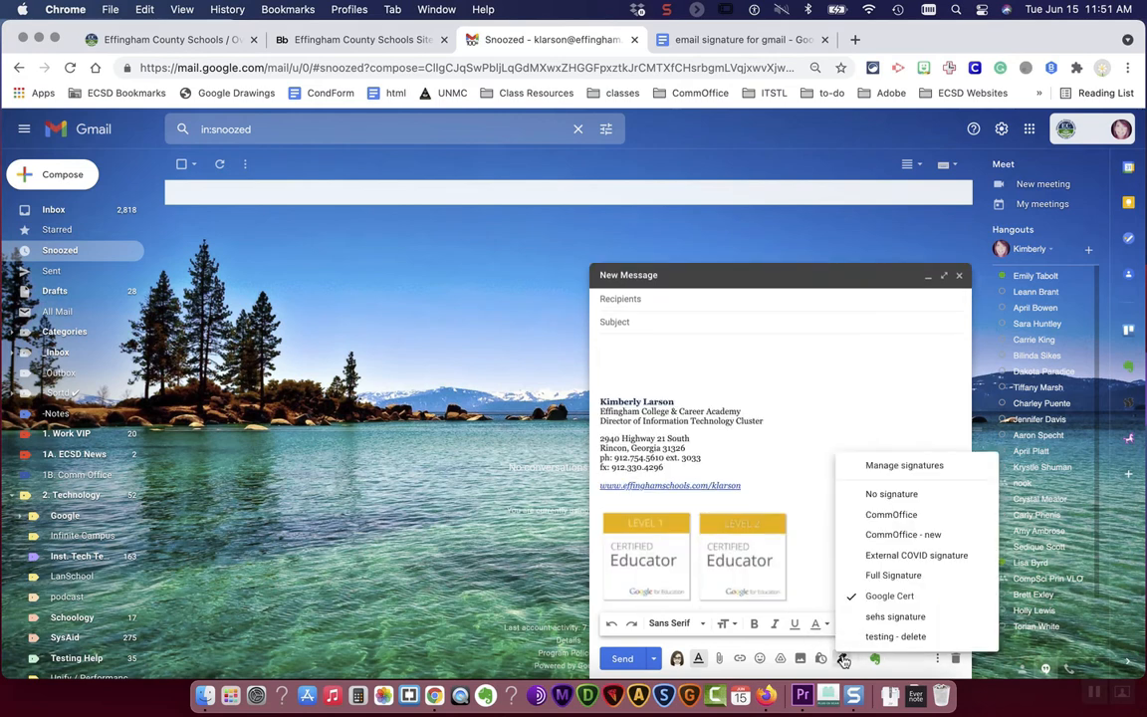
click(895, 574)
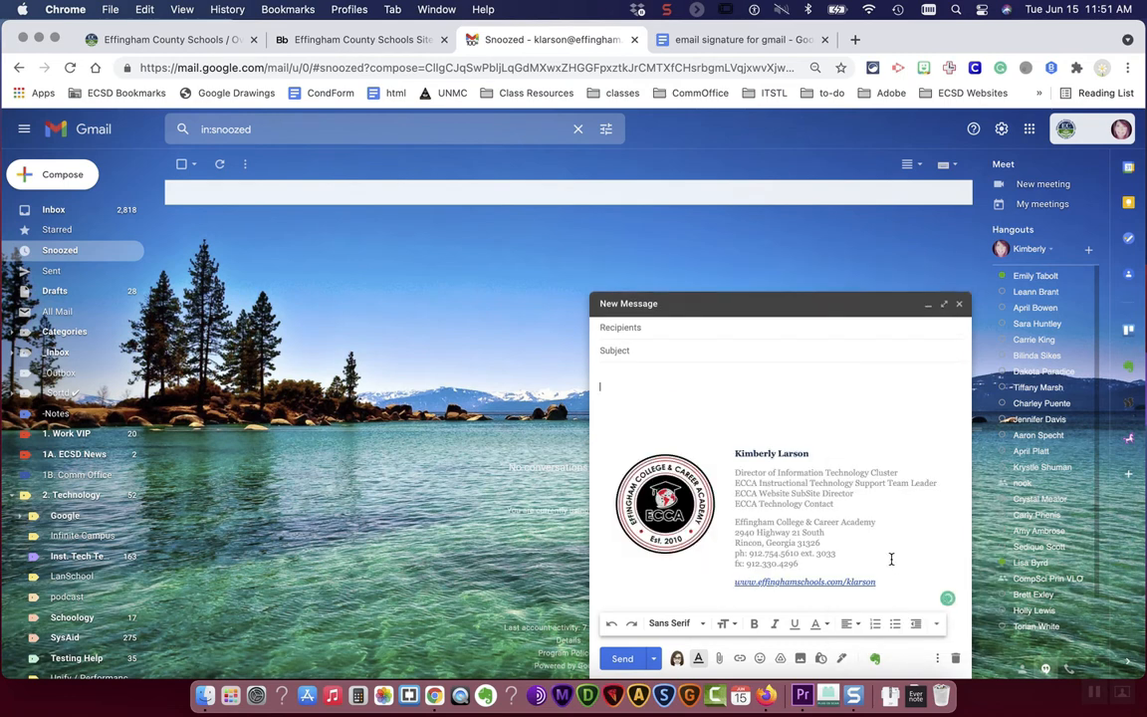
Switch the message's signature to CommOffice, and replace it with the "testing - delete" signature
click(842, 658)
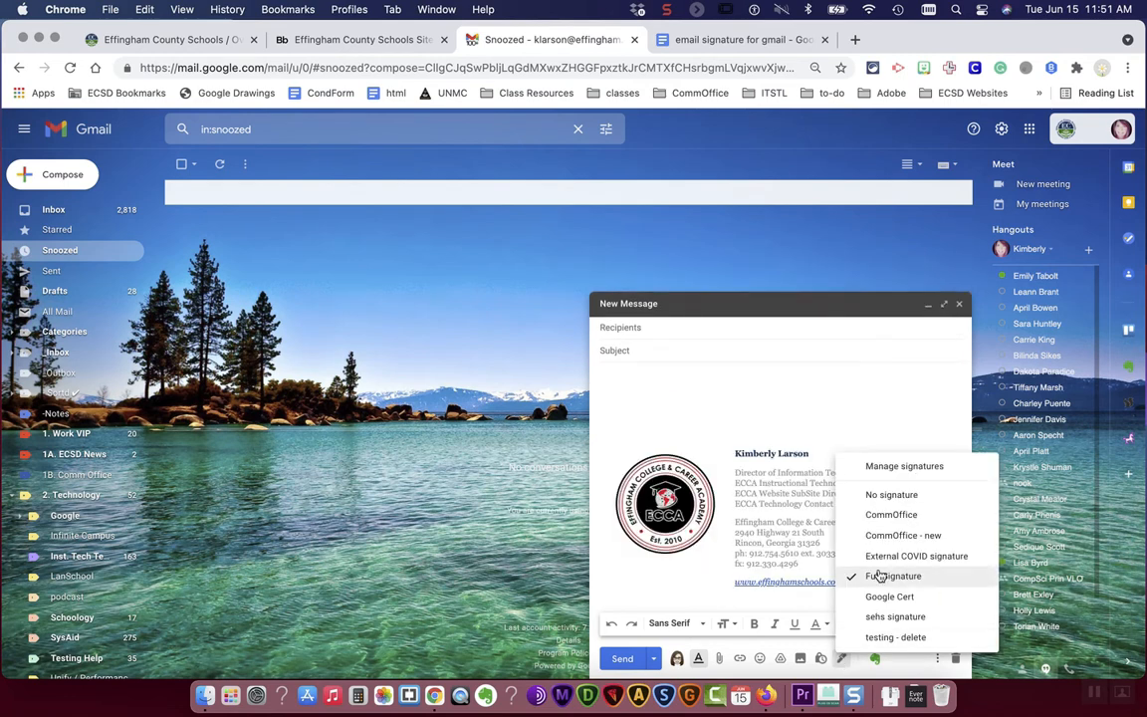
click(893, 515)
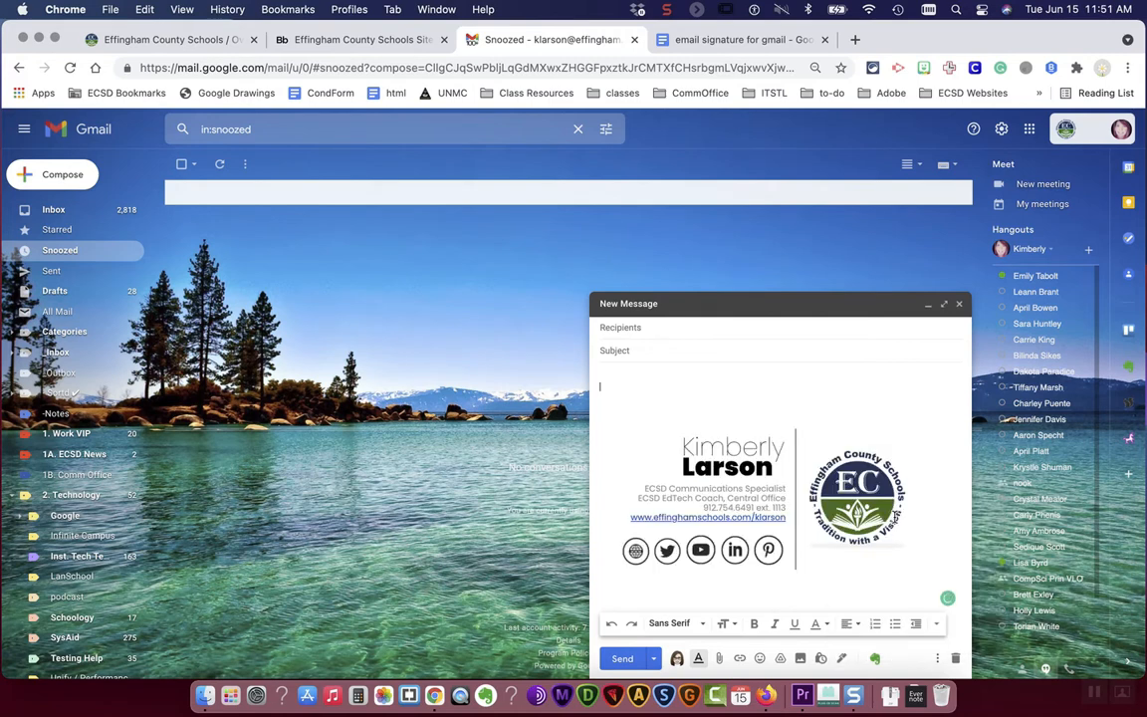
click(841, 658)
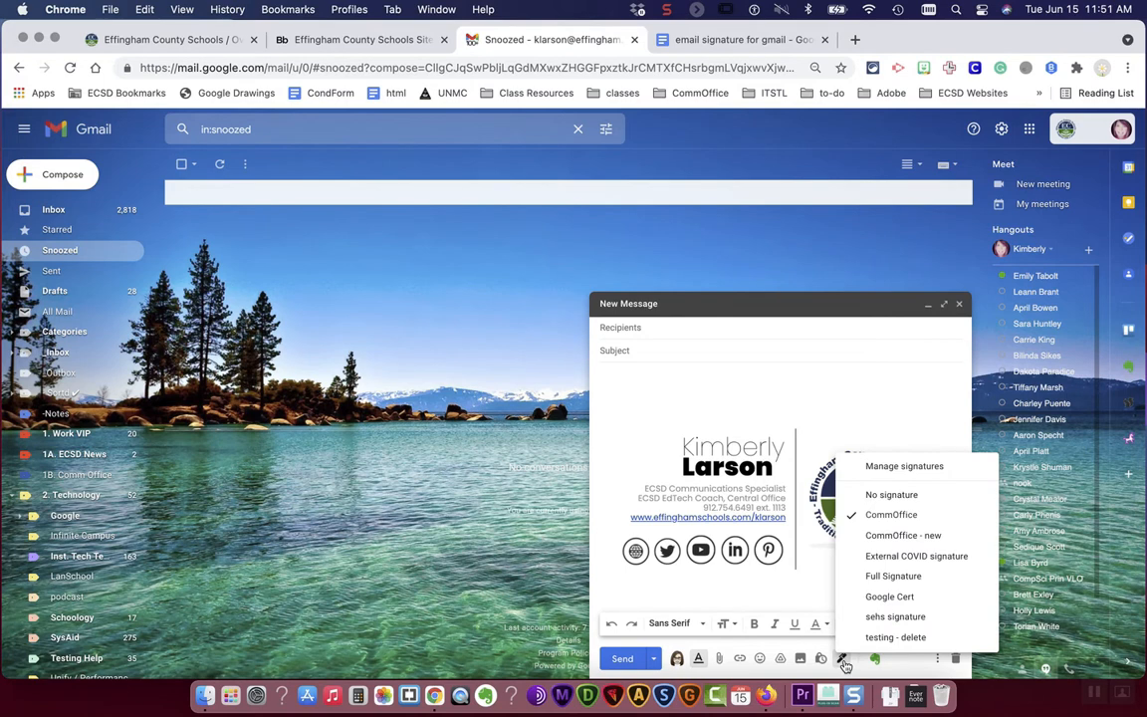
click(886, 637)
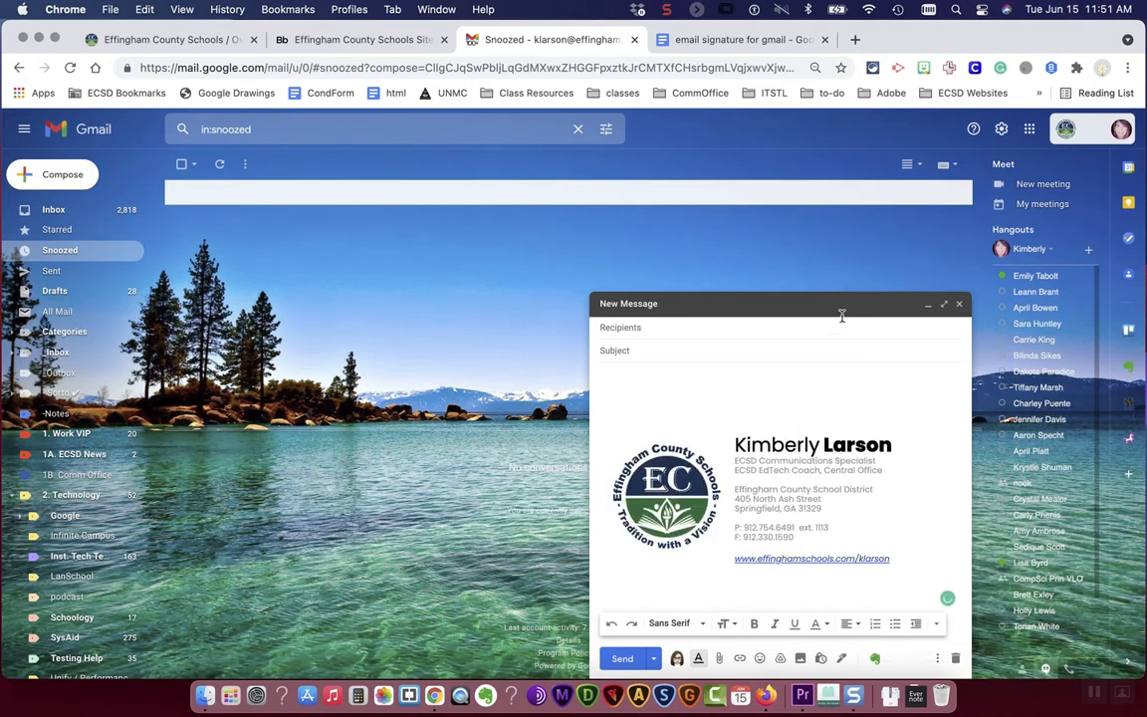
Open the full mail settings, close the message draft, and go to the Signature section of the general settings
click(1002, 128)
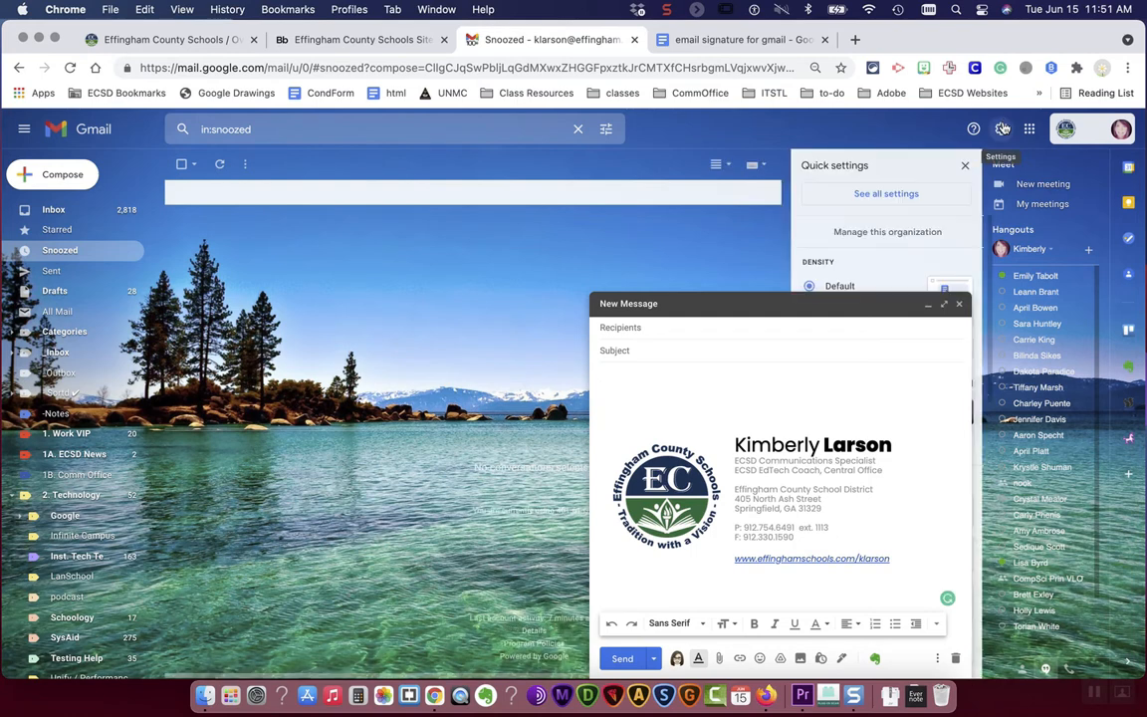
click(882, 195)
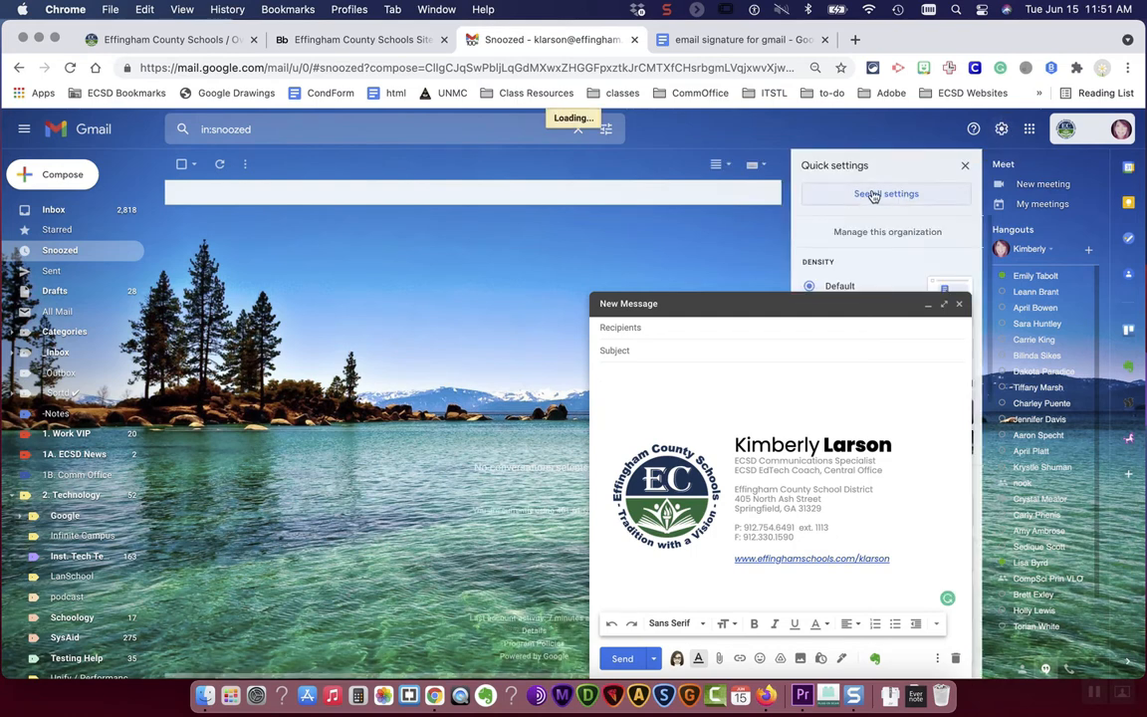
click(958, 304)
scroll(713, 378, down, 10)
scroll(713, 378, down, 10)
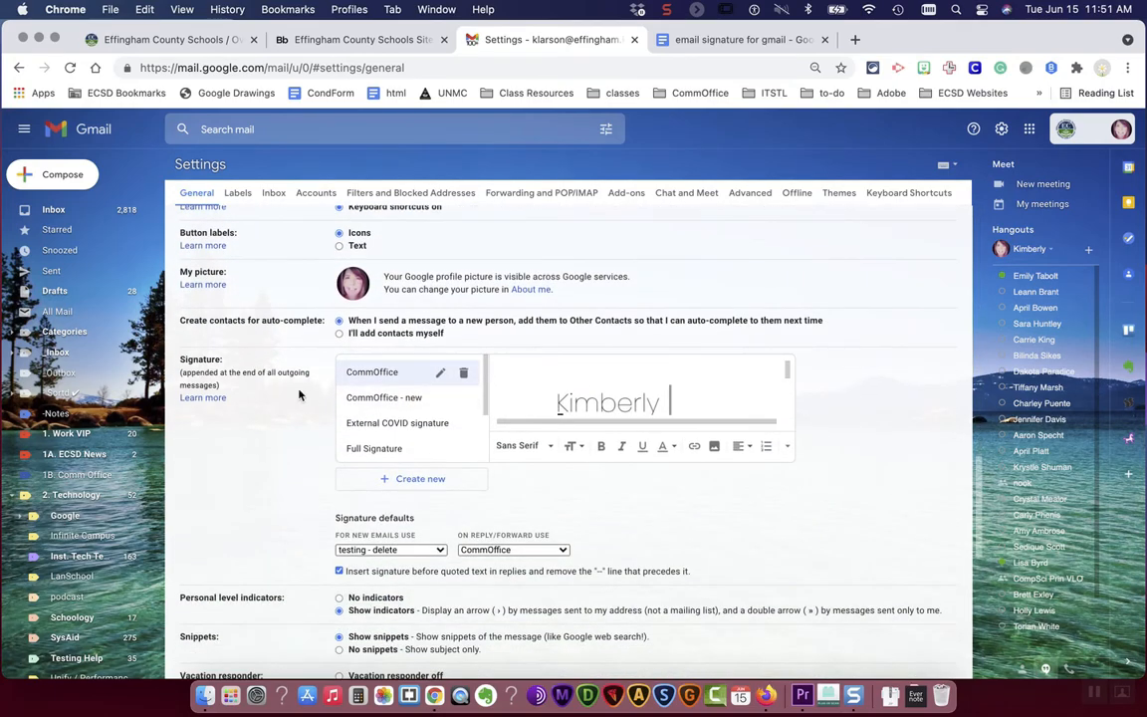
drag(191, 361, 228, 394)
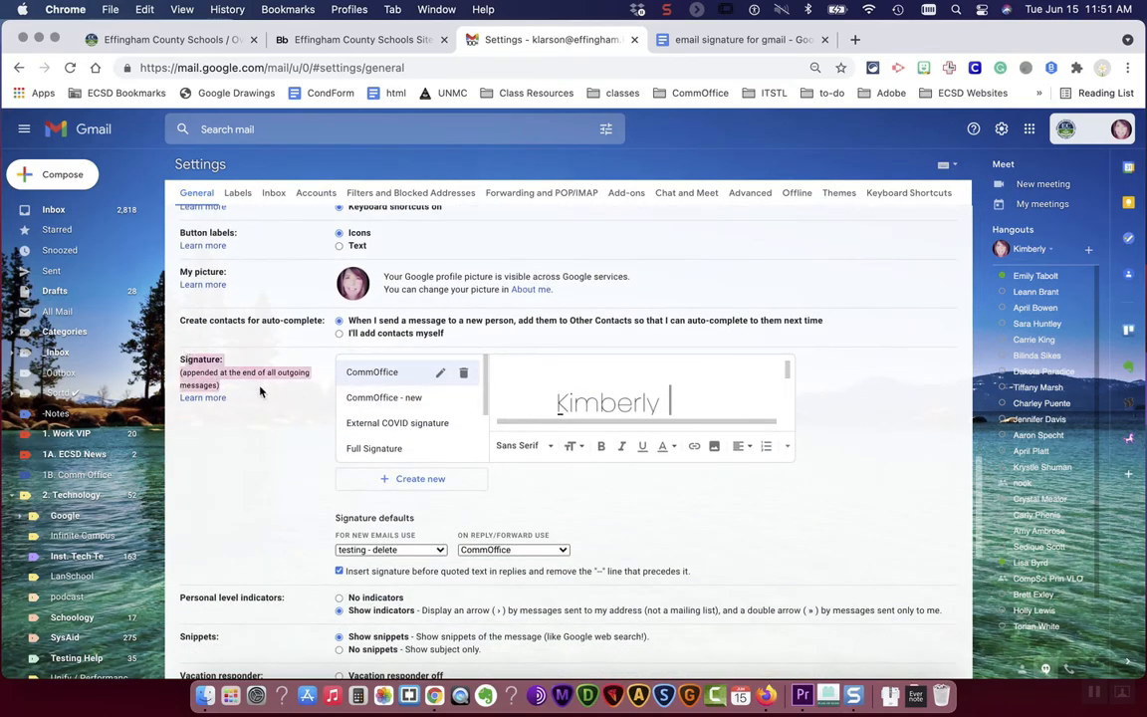
Delete the "testing - delete" signature from the saved signatures and confirm the deletion
scroll(390, 445, down, 2)
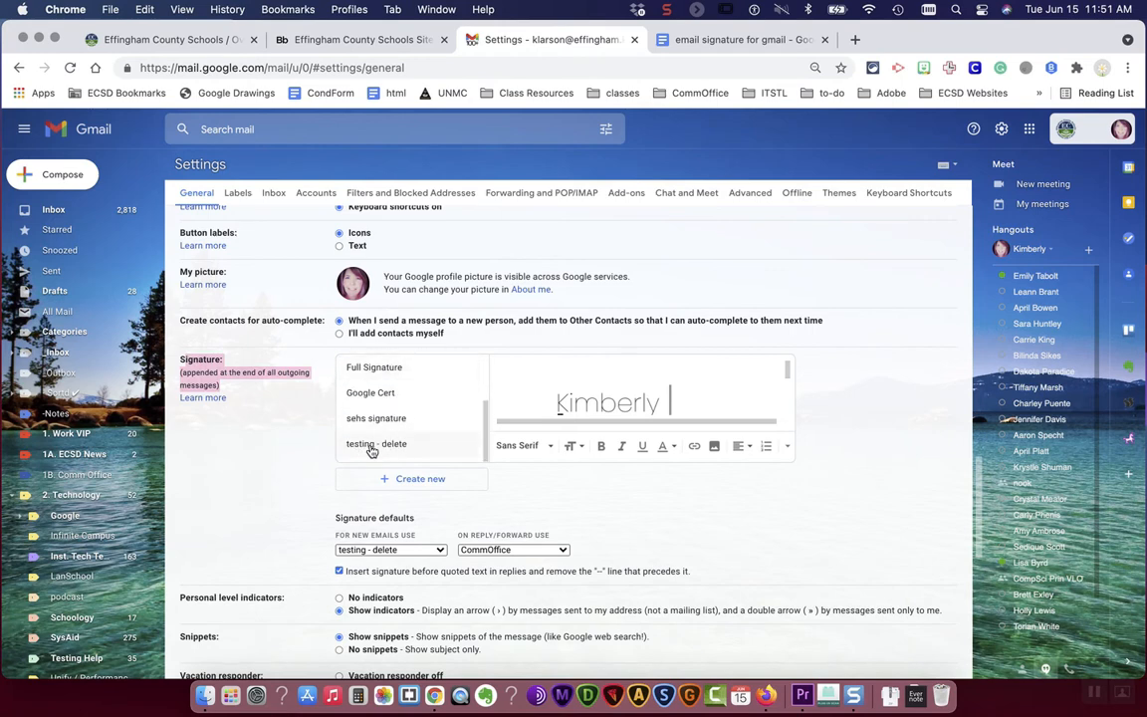
click(370, 448)
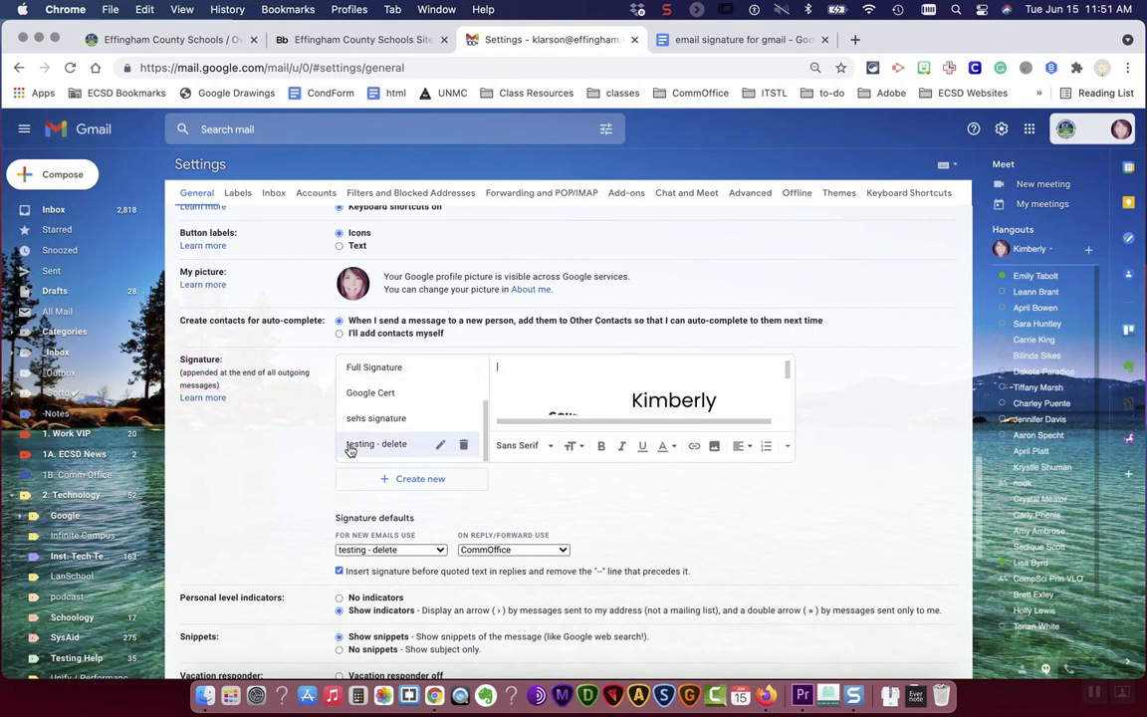
click(463, 447)
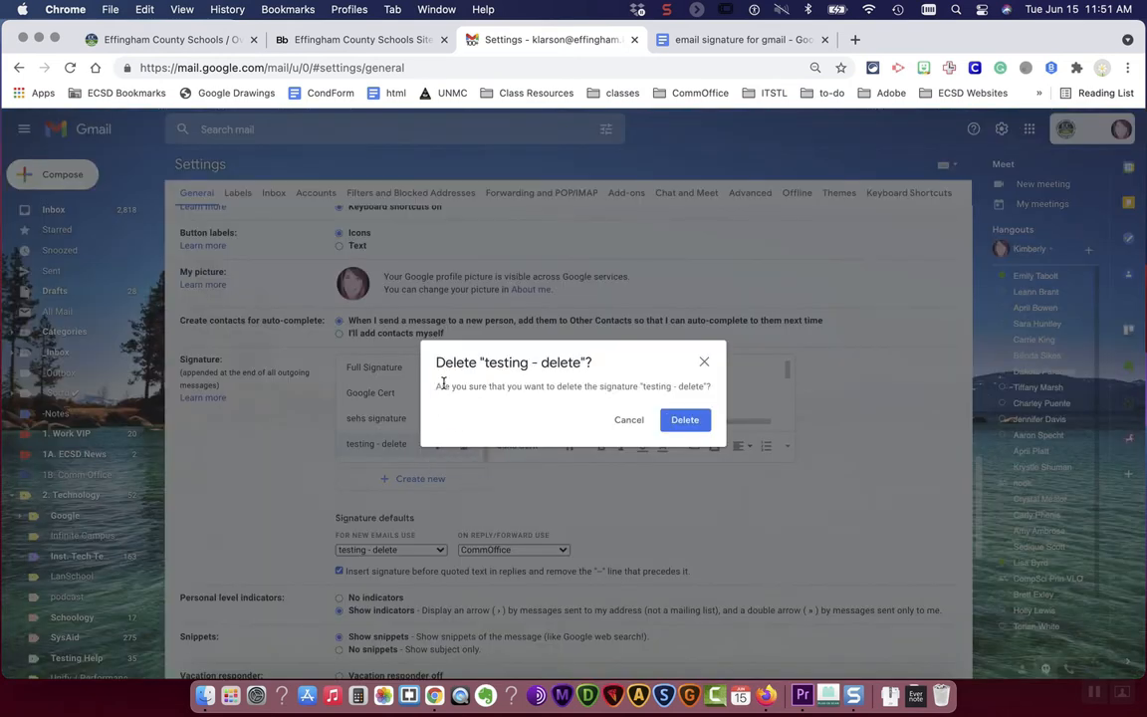
click(685, 420)
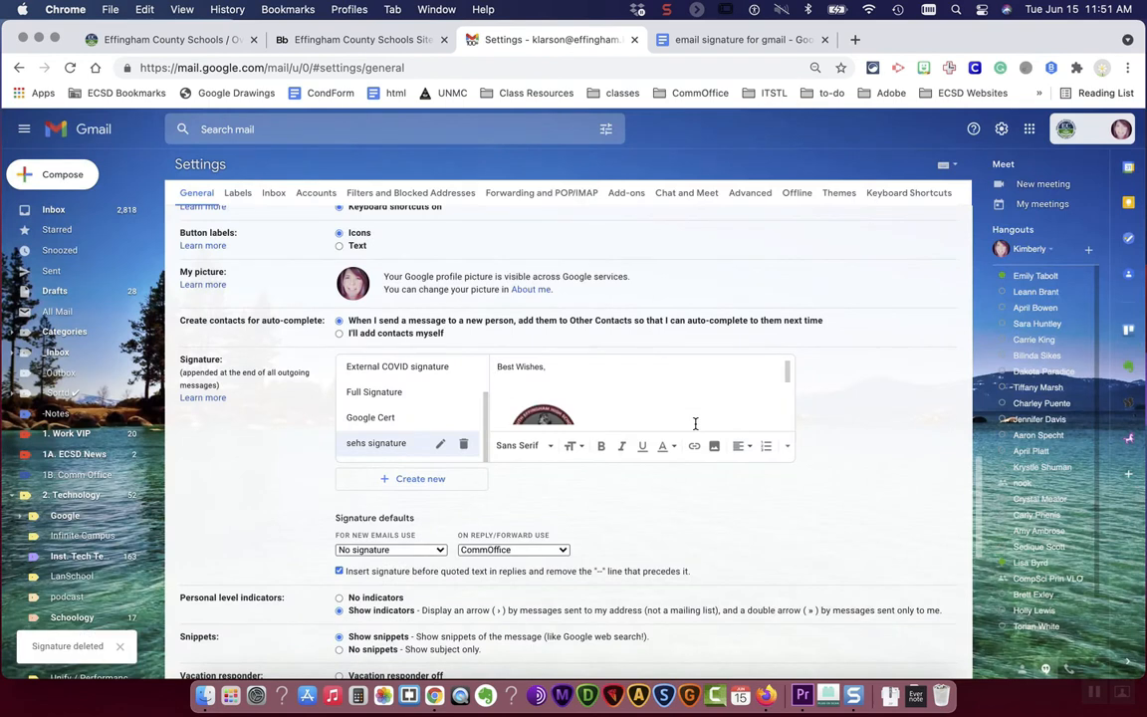
Look through the remaining saved signatures, previewing "CommOffice - new" and CommOffice
scroll(397, 392, up, 1)
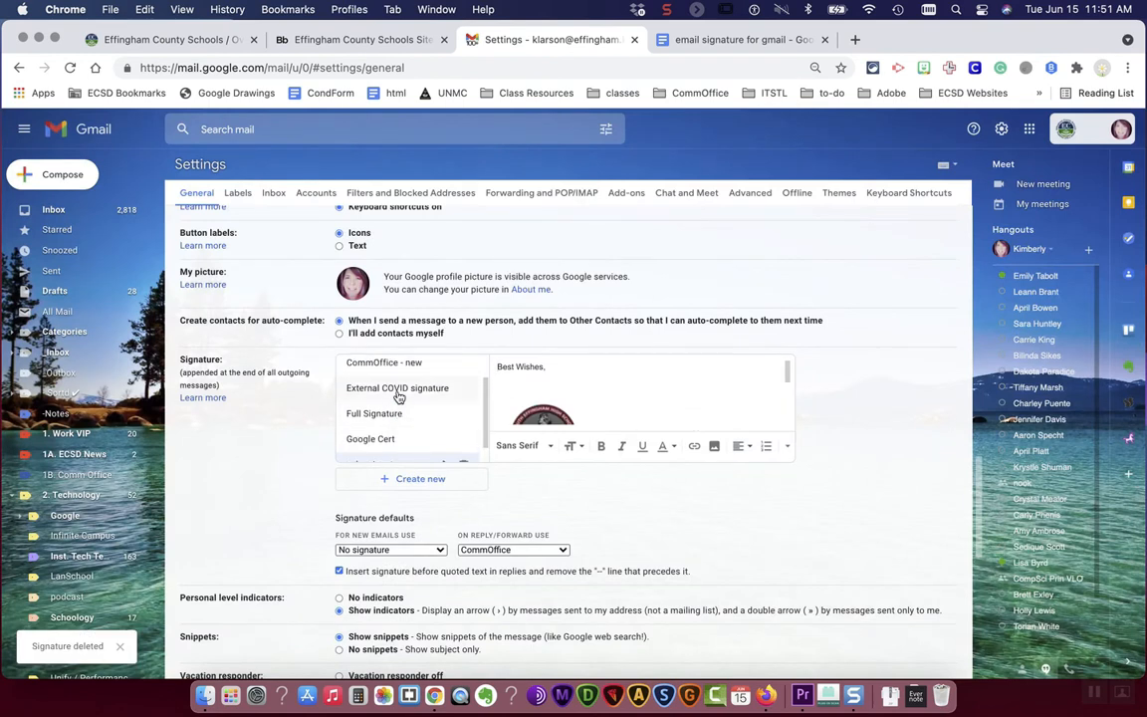
click(398, 394)
scroll(398, 396, up, 1)
click(399, 396)
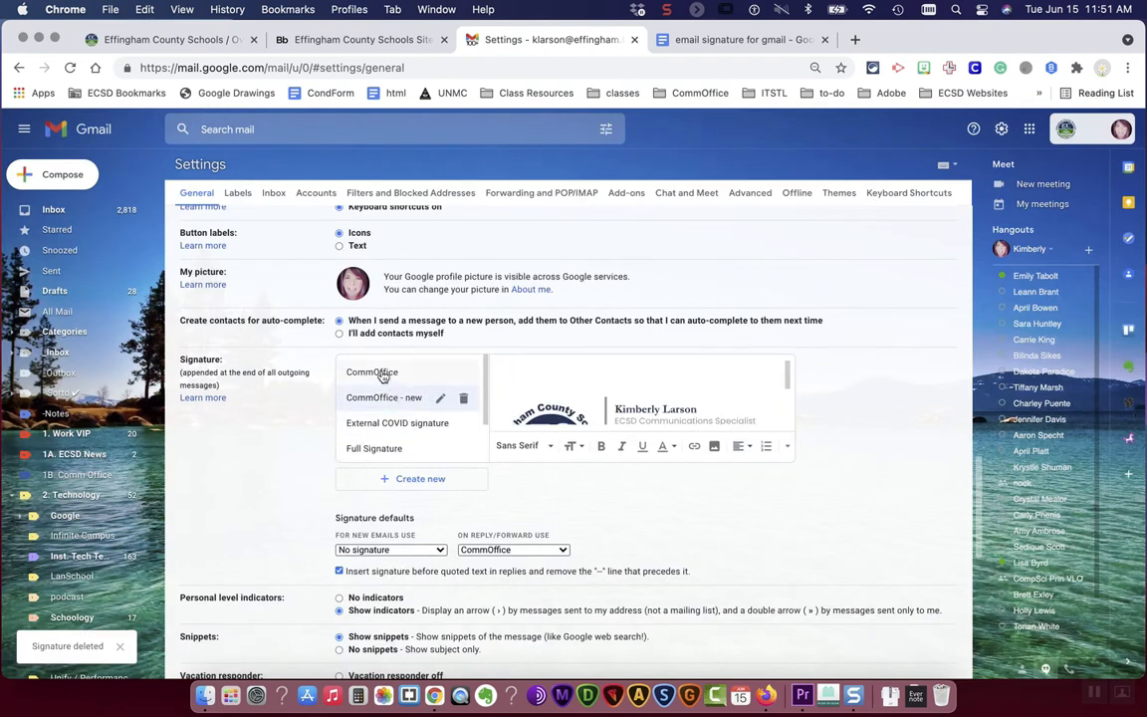
click(383, 373)
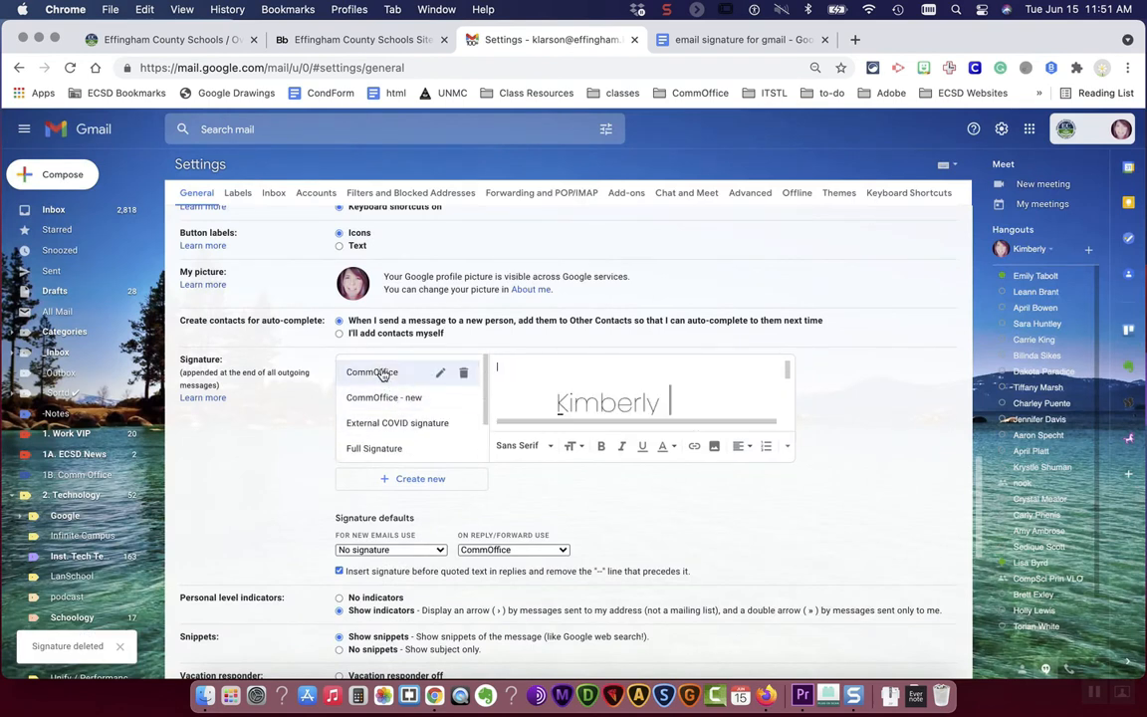
Set CommOffice as the default signature for new emails and save the settings changes
click(394, 550)
click(393, 566)
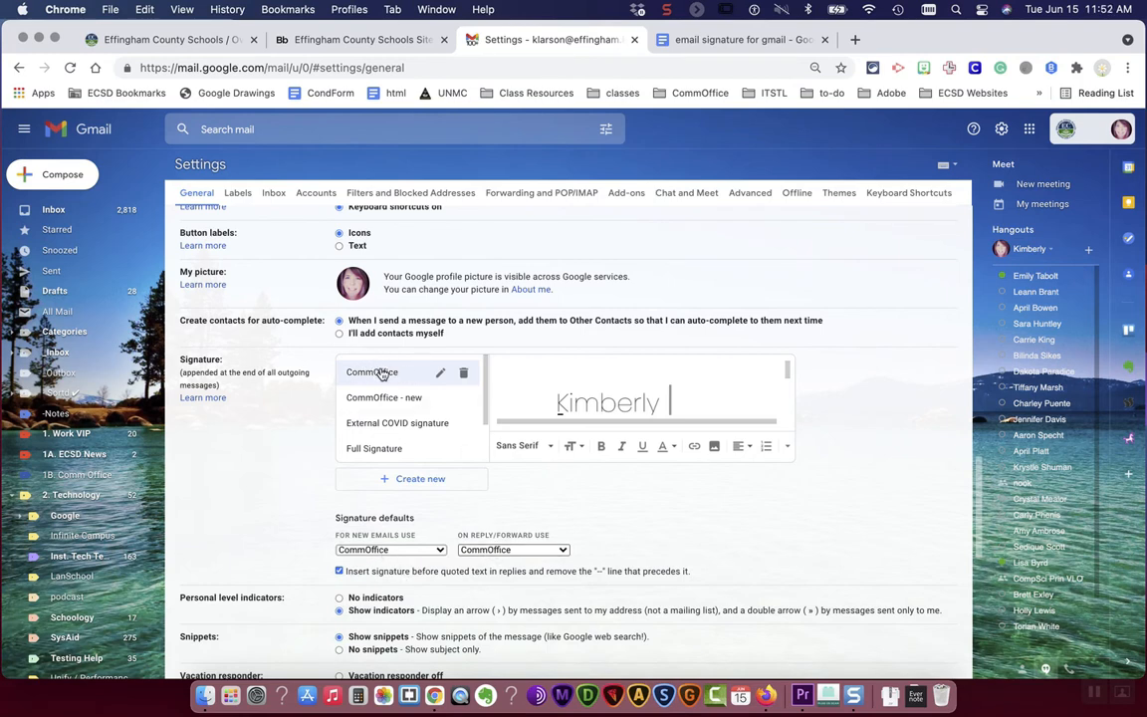
scroll(382, 374, down, 2)
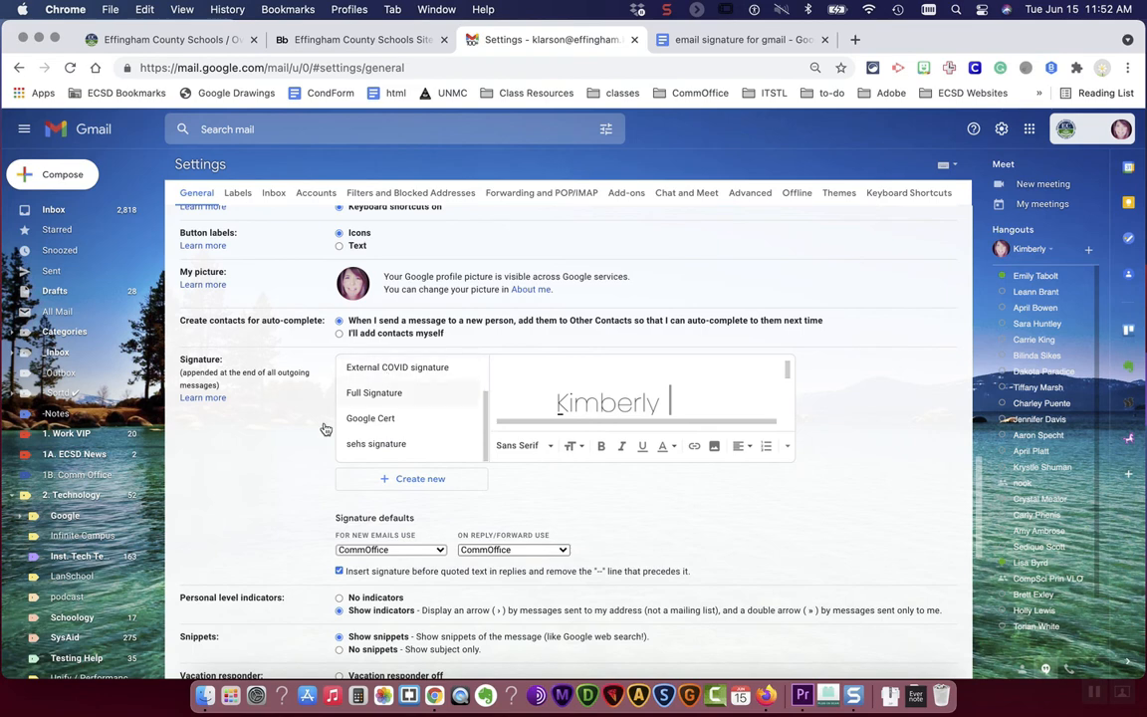
scroll(287, 488, down, 10)
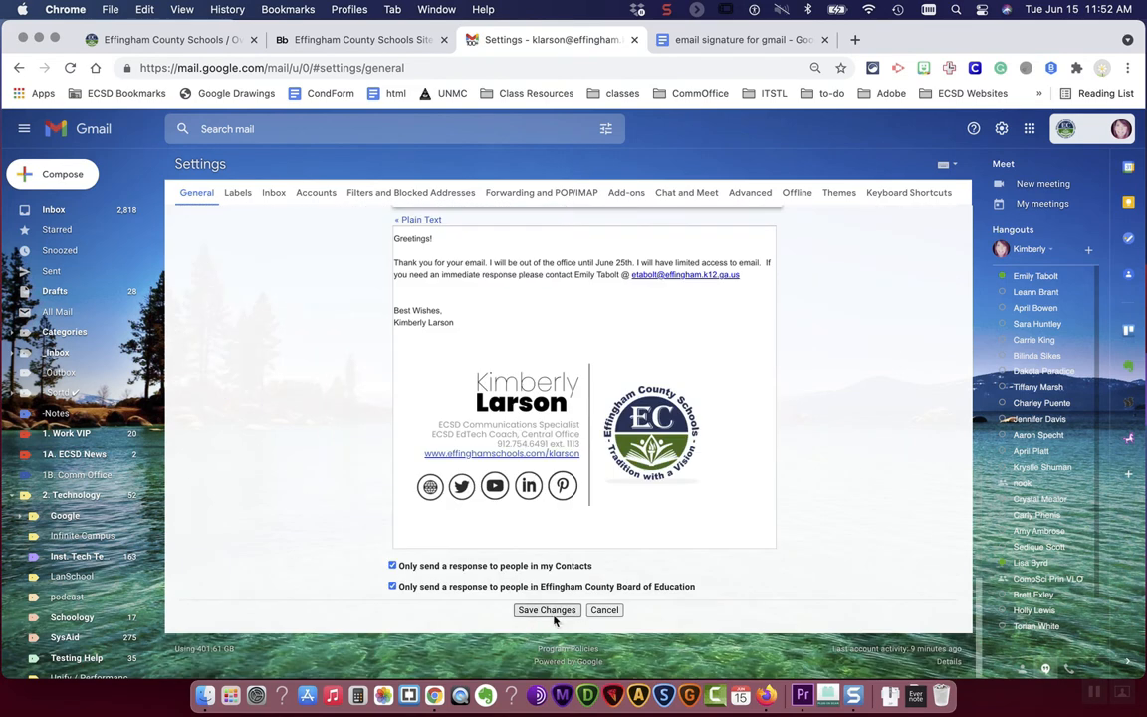
click(545, 610)
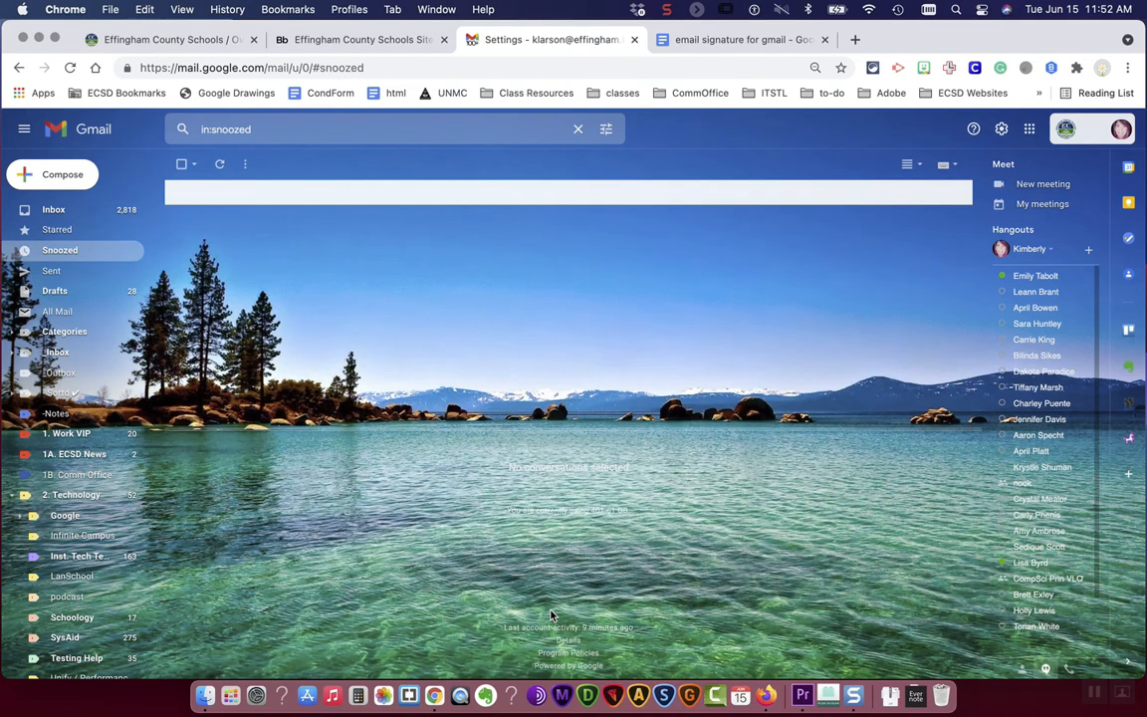
Start a new email message and check the logo and layout of its automatically inserted signature
click(52, 174)
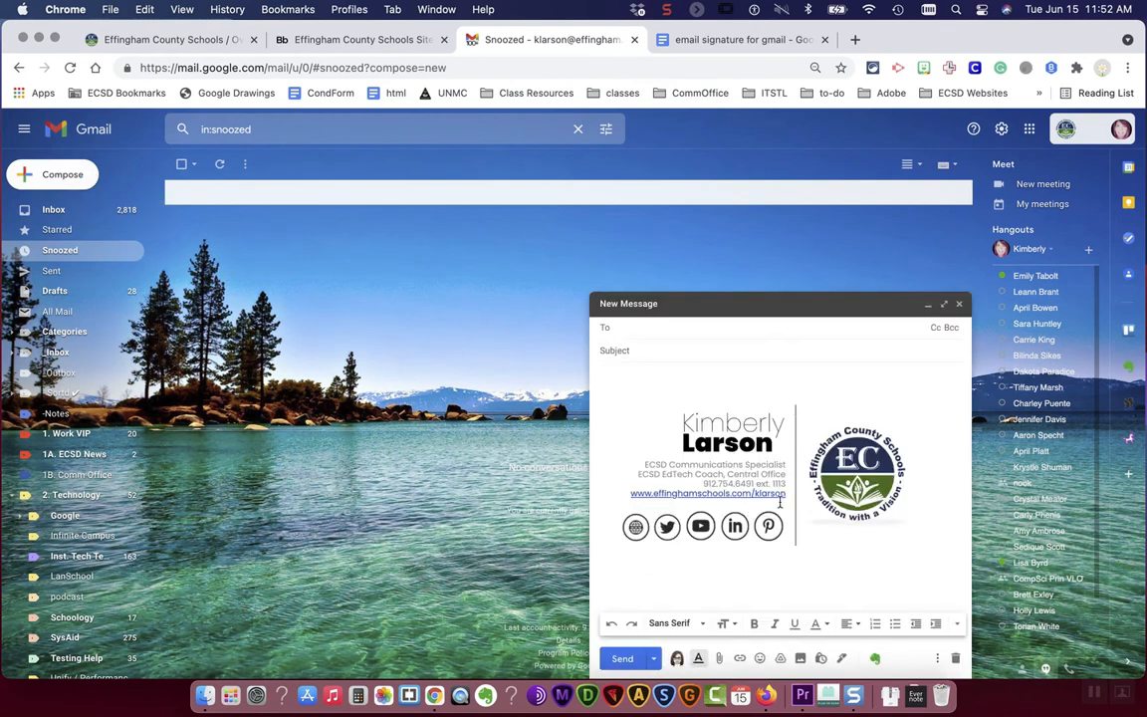
click(857, 469)
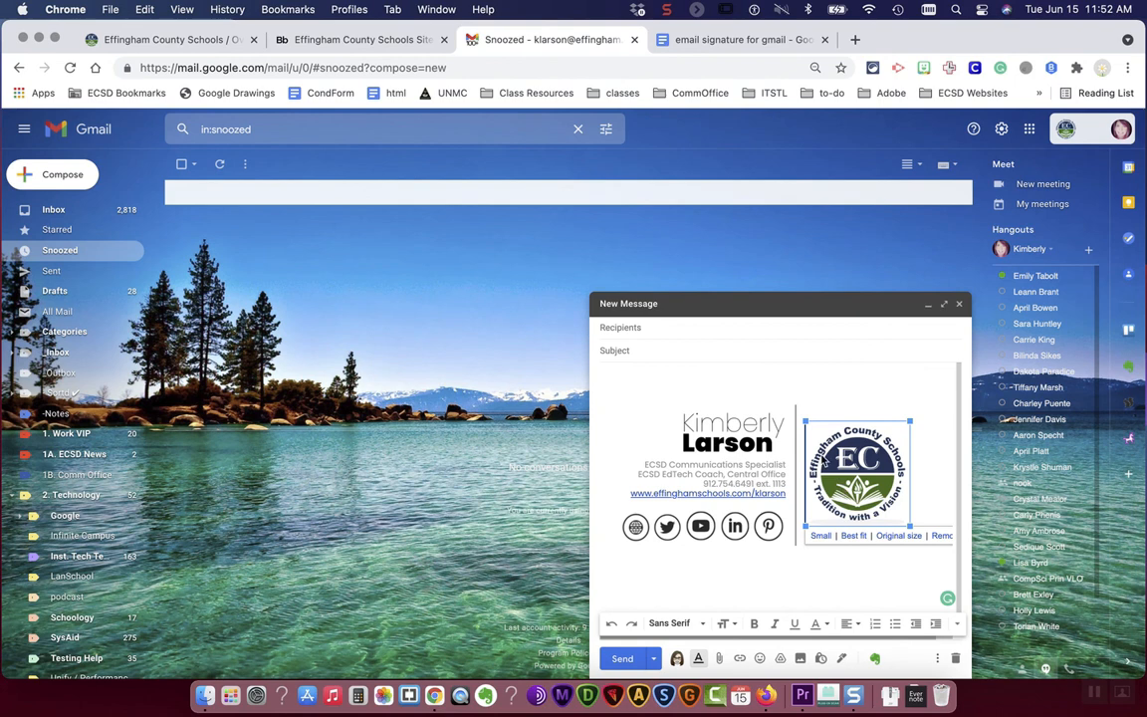
click(797, 392)
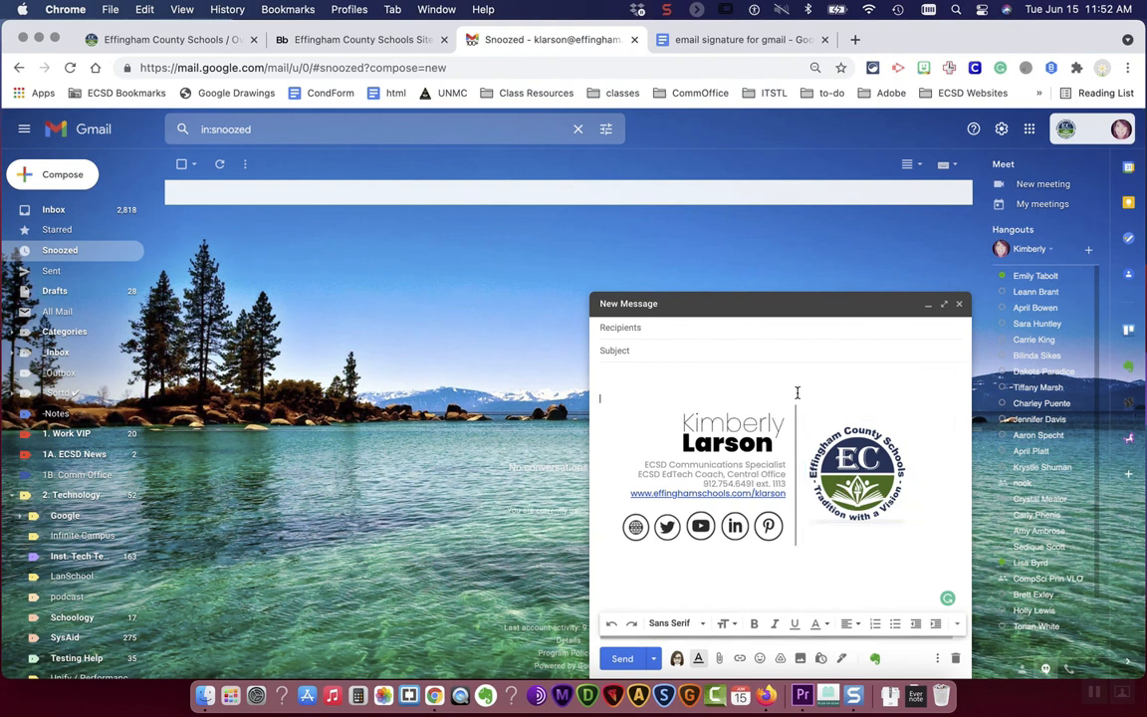